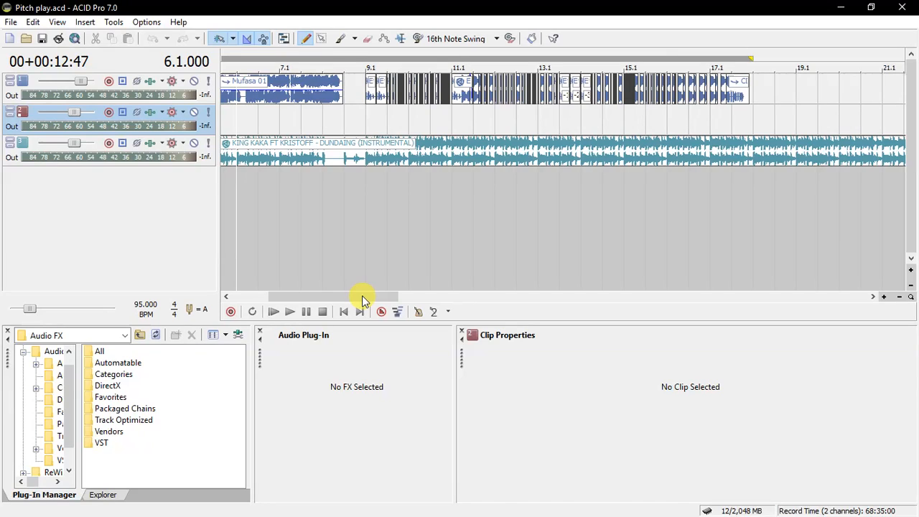
Play the arrangement from bar 6.1 through the chopped vocal section on track 1 and pause after the last vocal clip
left_click(308, 309)
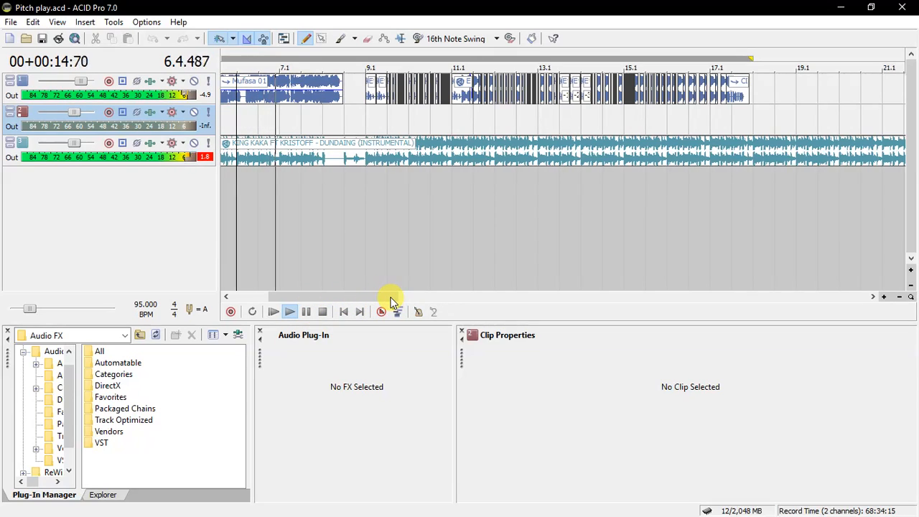
left_click_drag(393, 297, 396, 291)
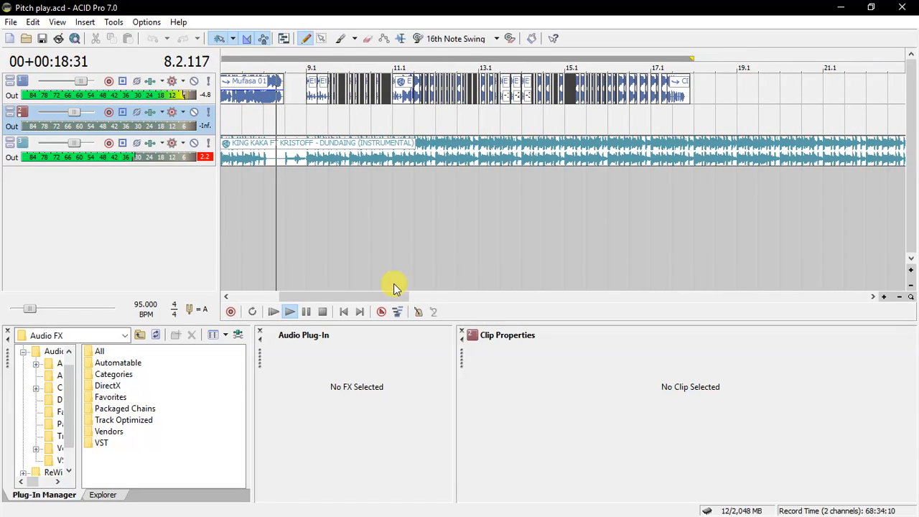
left_click(375, 162)
scroll(375, 164, "up", 2)
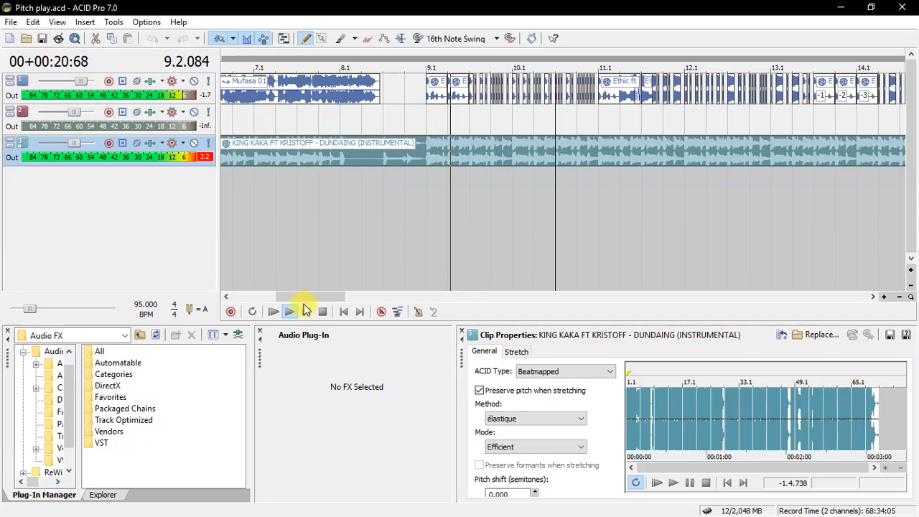
left_click_drag(318, 299, 334, 296)
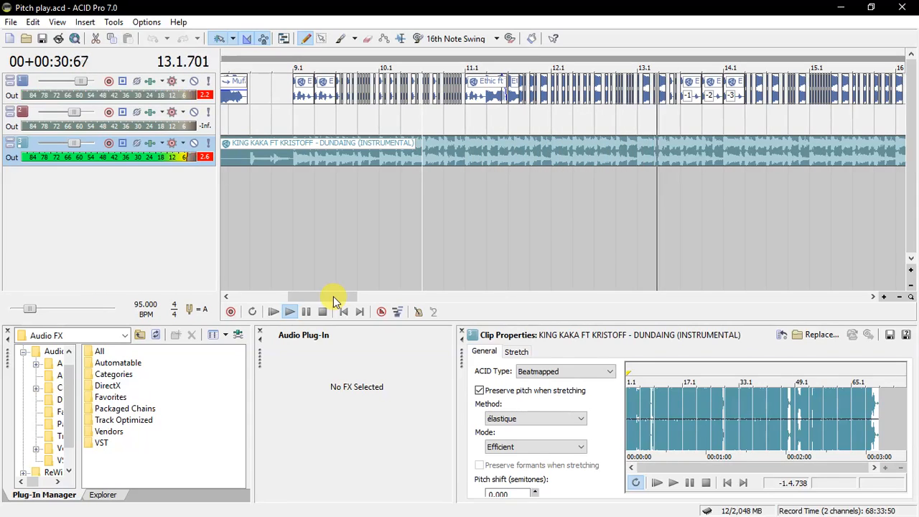
left_click_drag(334, 296, 356, 298)
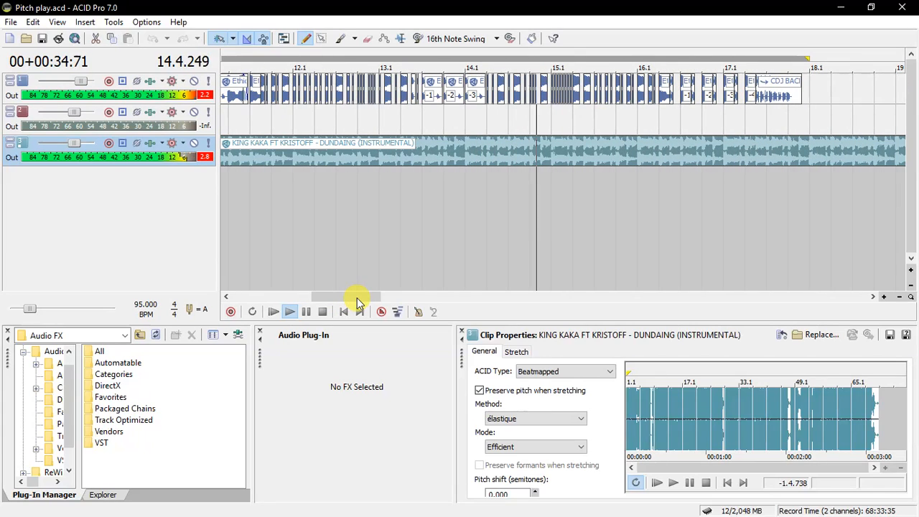
left_click(306, 314)
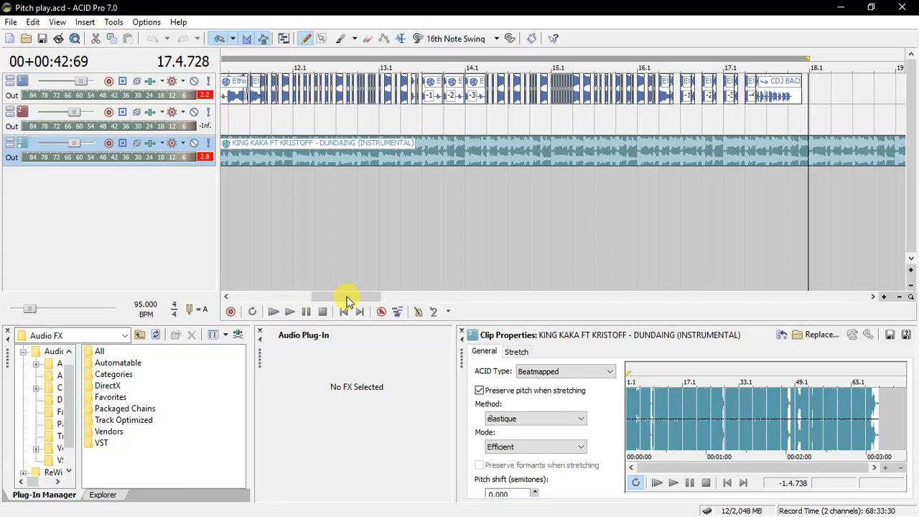
Place the cursor at 9.1.000 and 9.3.000 to examine the start of the chopped acapella clips on track 1 up close
left_click_drag(346, 296, 323, 295)
left_click(284, 159)
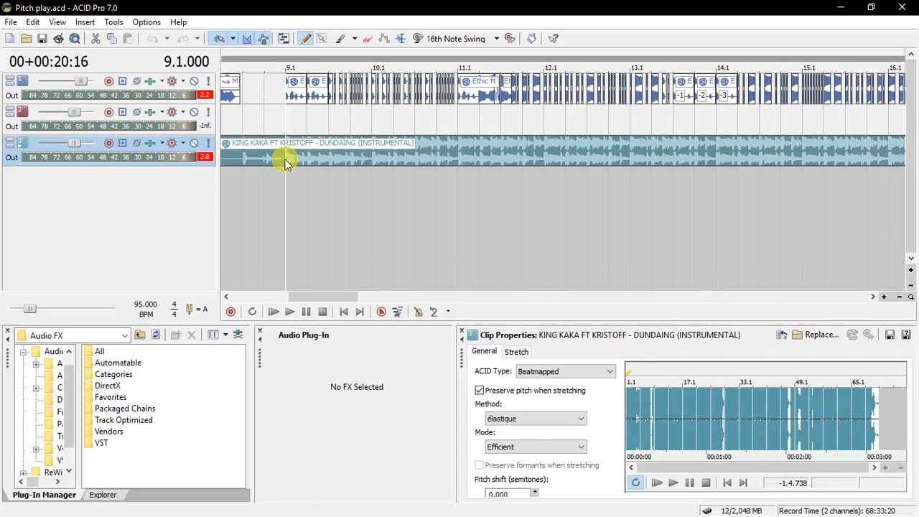
scroll(284, 159, "up", 2)
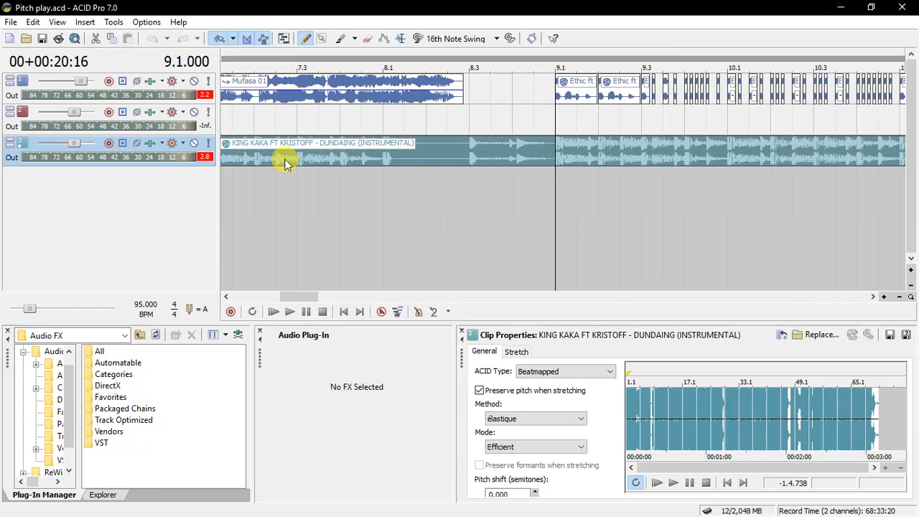
scroll(285, 159, "up", 3)
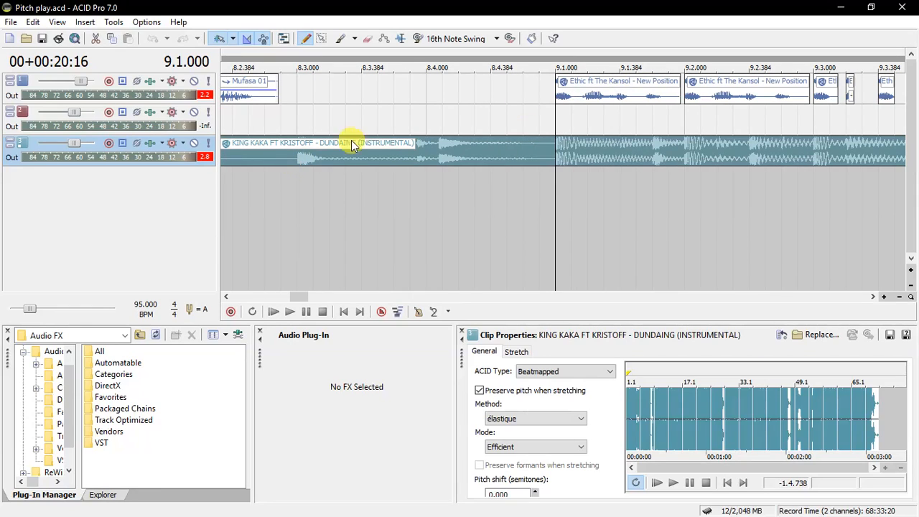
left_click(811, 145)
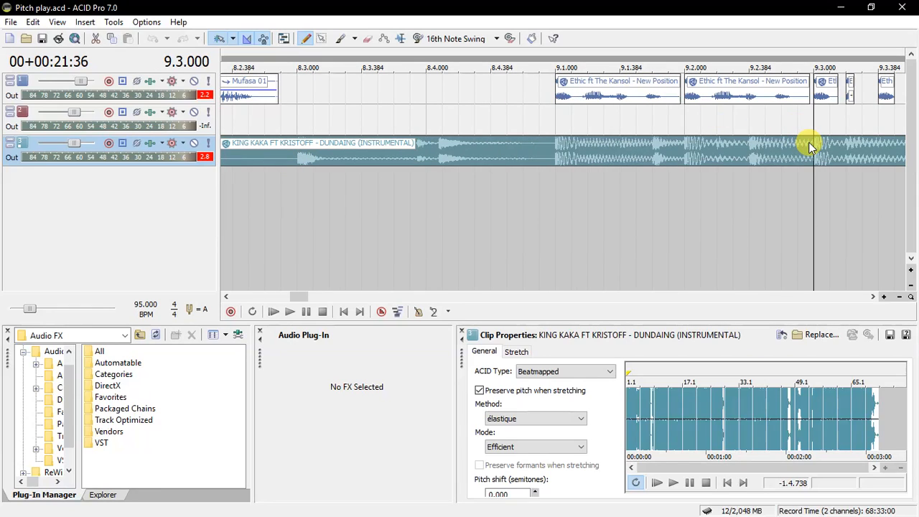
scroll(811, 145, "up", 1)
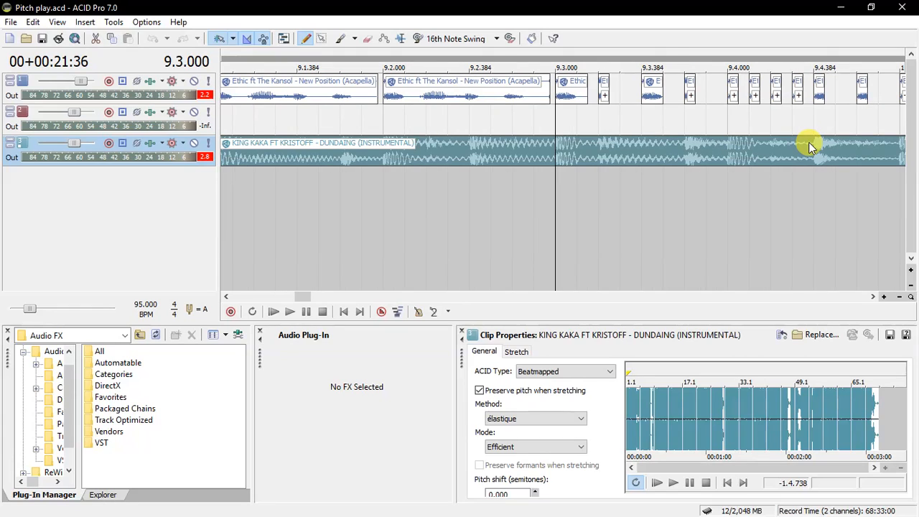
scroll(811, 145, "up", 1)
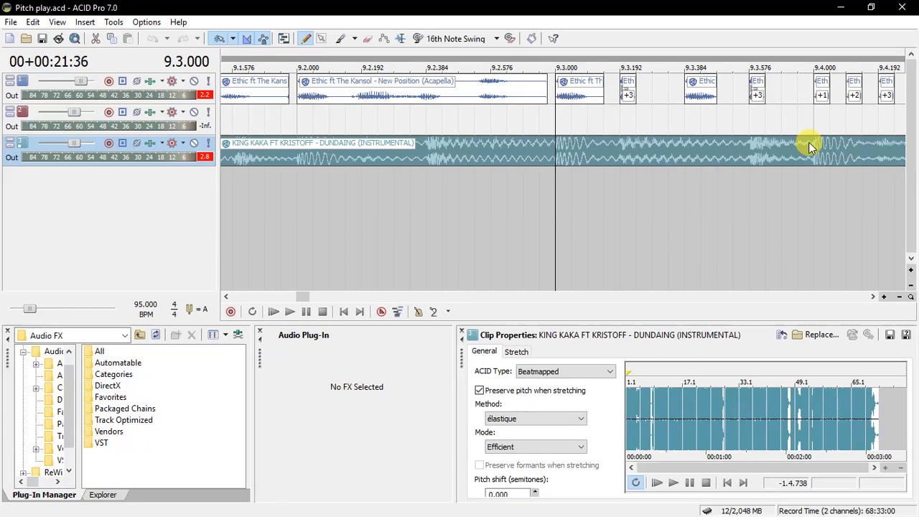
left_click(874, 298)
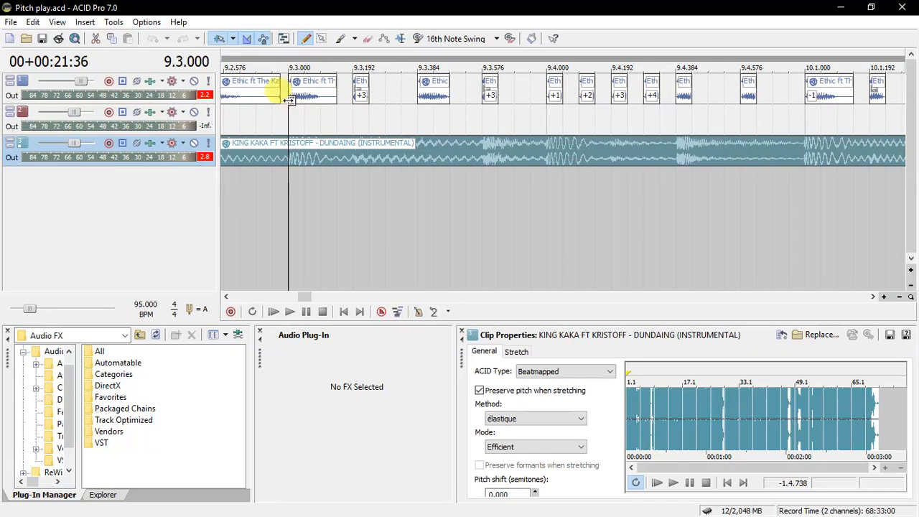
Examine the acapella chops at 9.3.192, 9.3.576 and 9.4.000, audition from 9.4.000, and return the cursor to 9.3.000
left_click(359, 92)
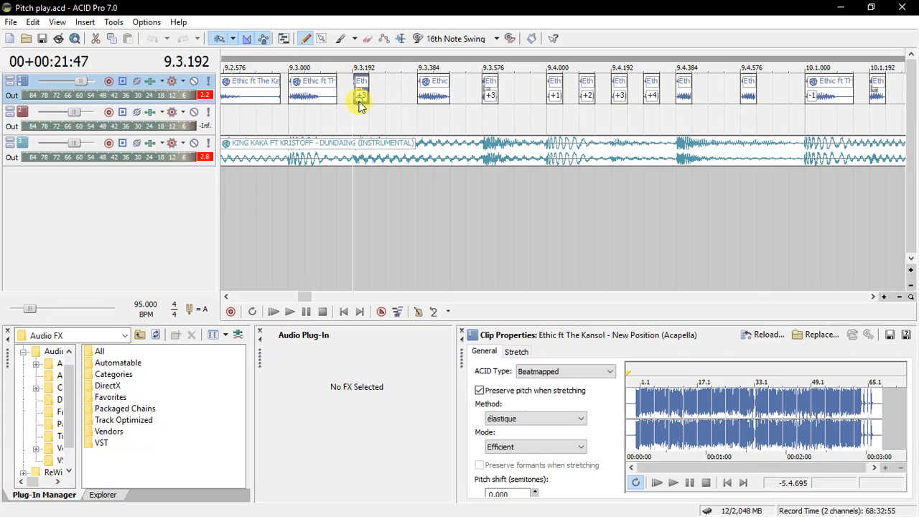
left_click(491, 93)
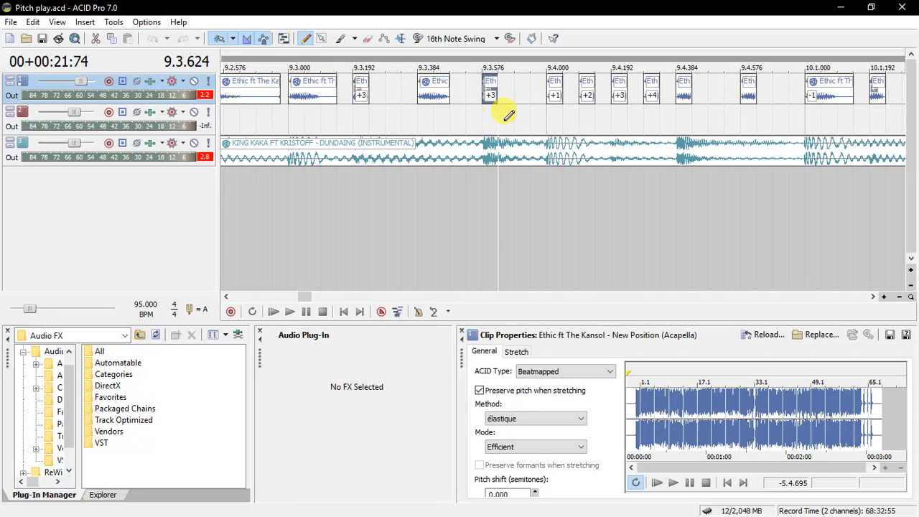
left_click(549, 87)
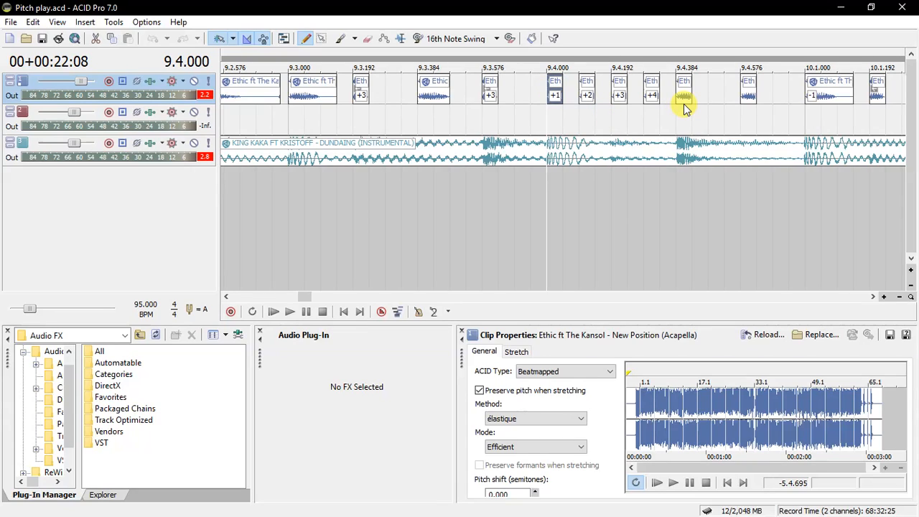
key("space")
key("space")
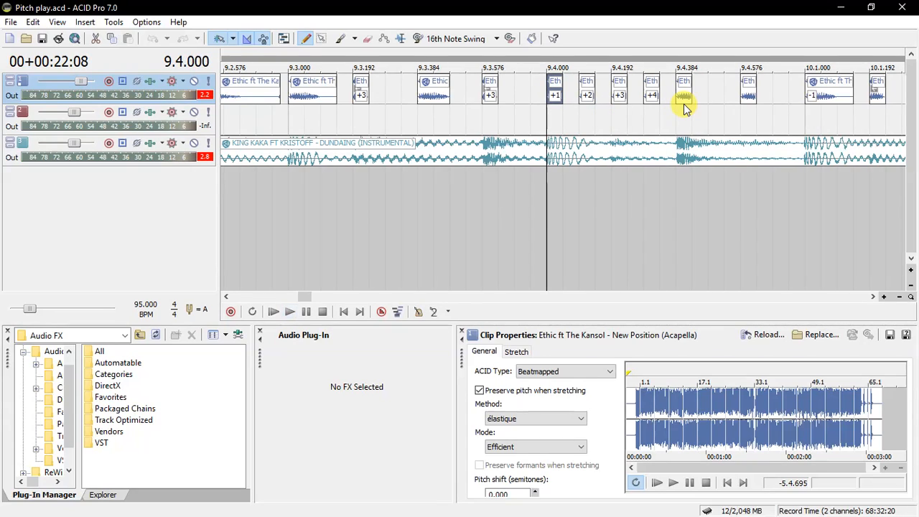
key("space")
key("space")
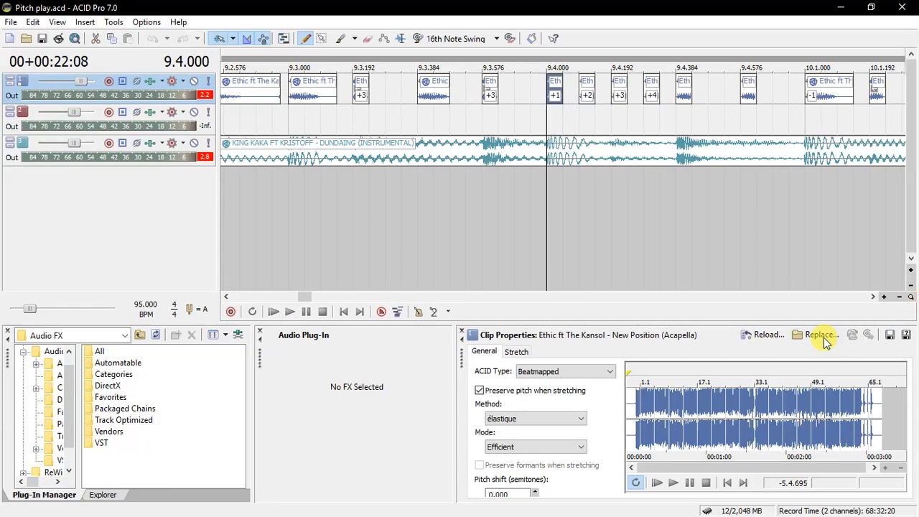
left_click(296, 97)
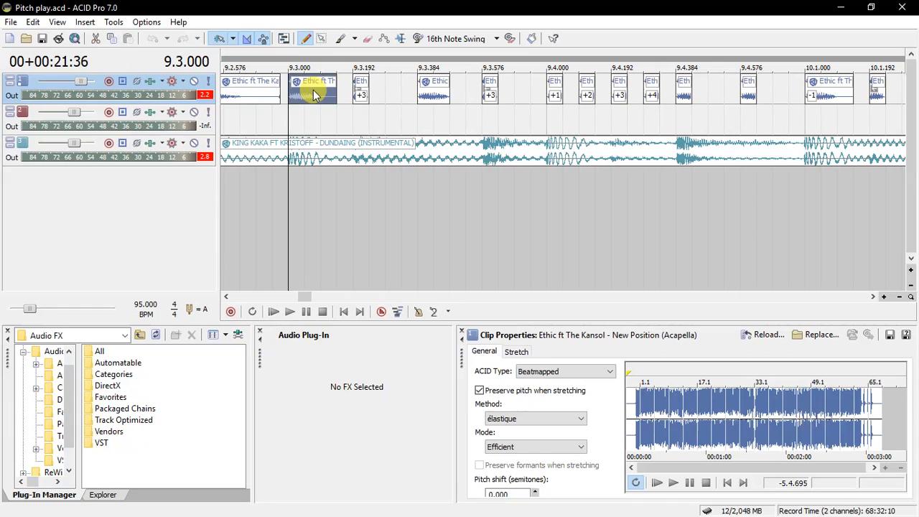
Examine the pitch shifts of the acapella chops at 10.1.000 and 10.1.384, and audition the passage from 10.1.000
left_click(873, 296)
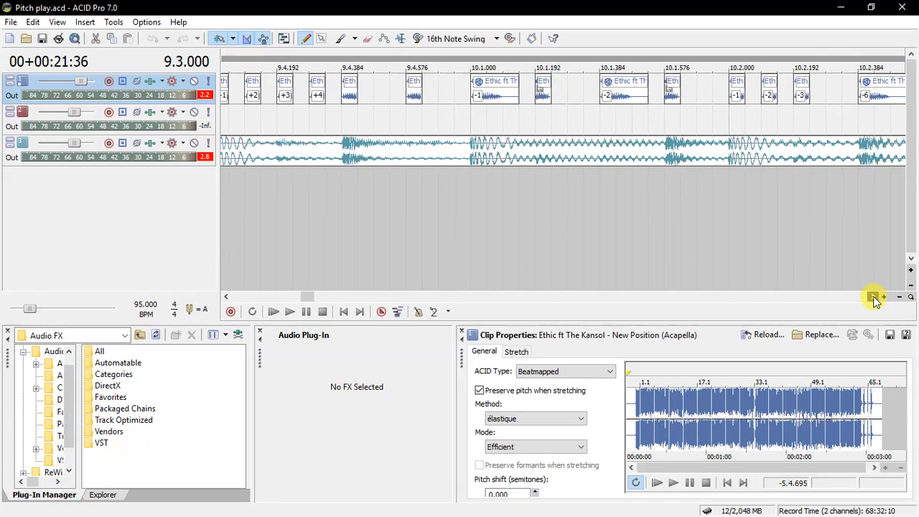
left_click(443, 92)
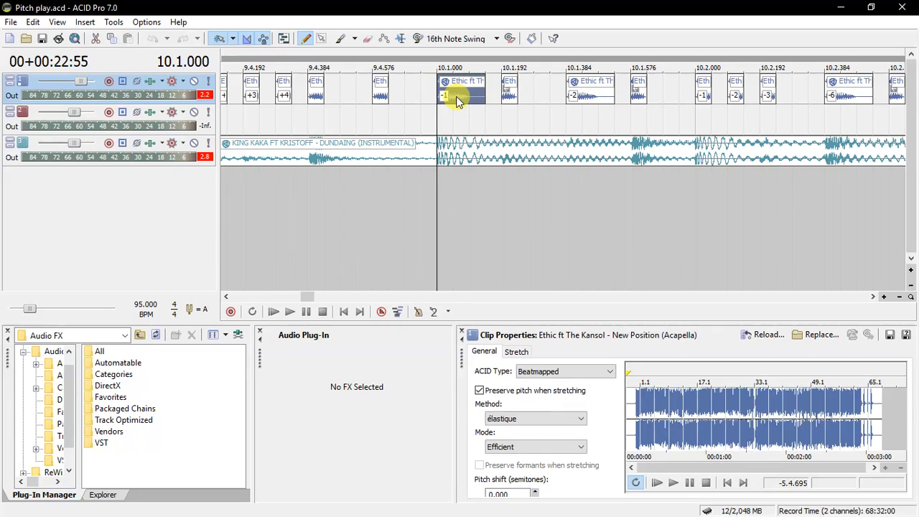
left_click(582, 99)
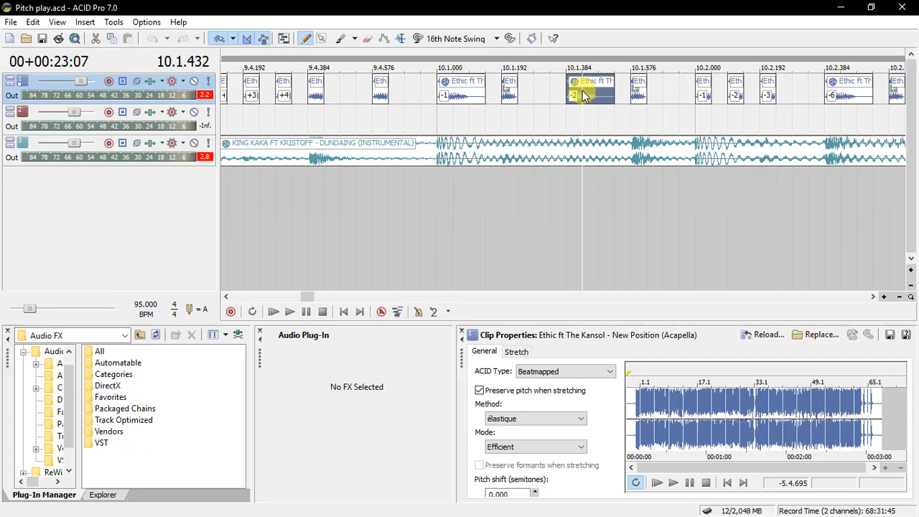
left_click(440, 100)
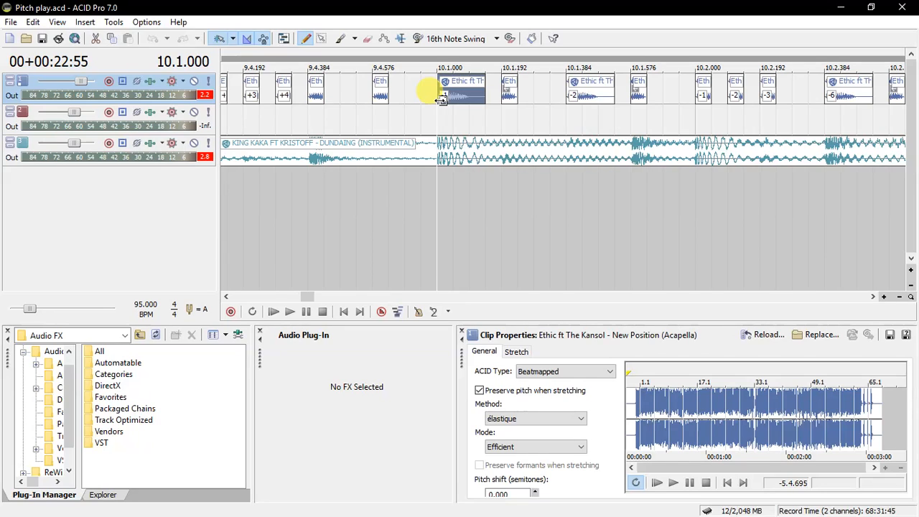
key("space")
key("space")
key("space")
key("space")
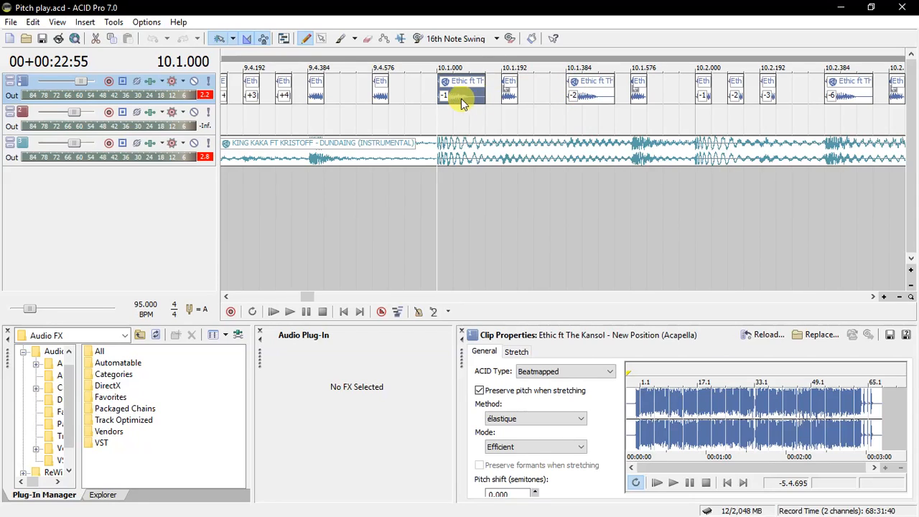
key("minus")
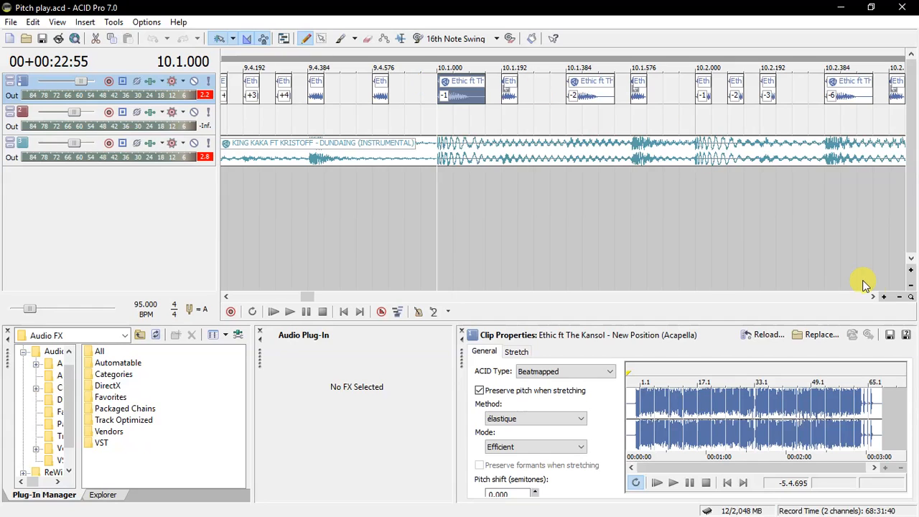
Examine the pitch shifts of the acapella chops at 10.2.000 and 10.2.384, and audition the passage from 10.2.000
left_click(873, 296)
left_click(873, 297)
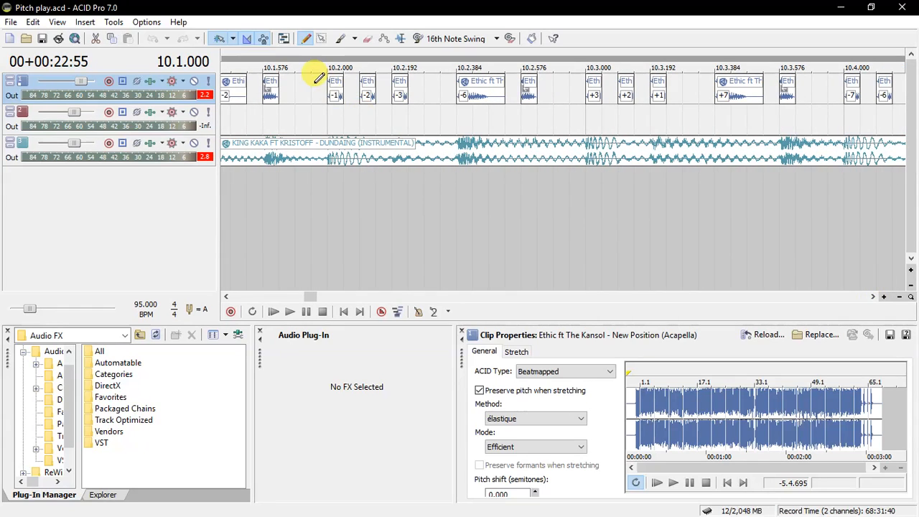
left_click(329, 99)
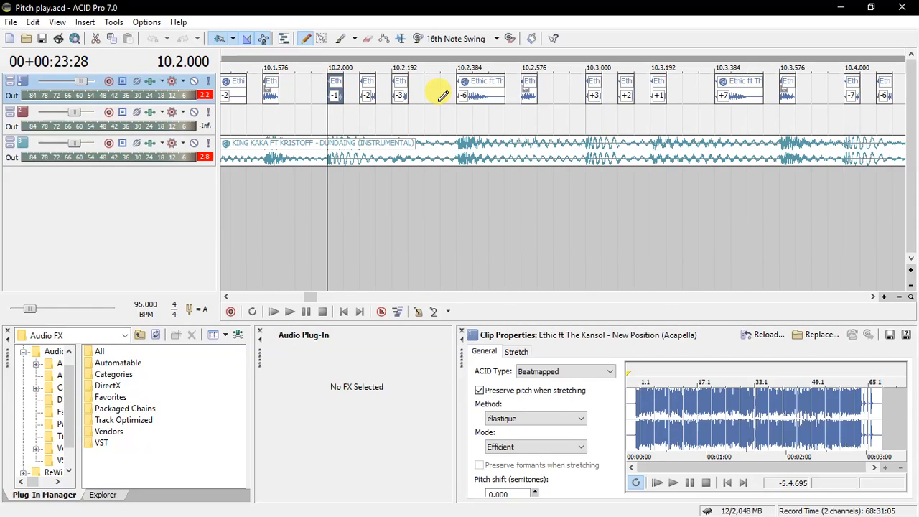
left_click(473, 95)
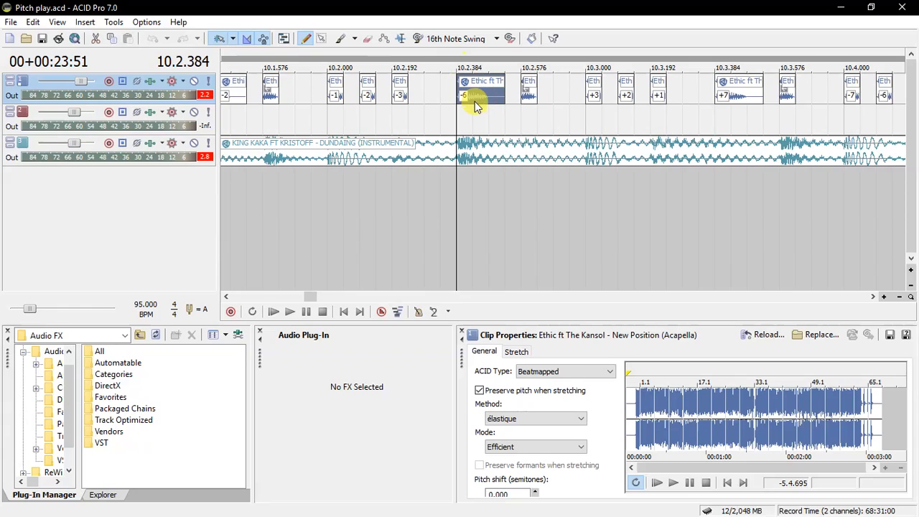
left_click(332, 96)
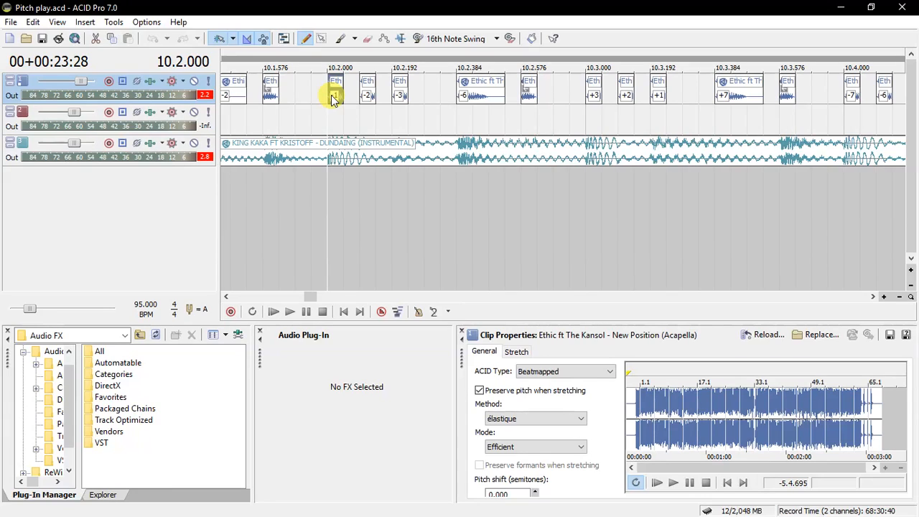
key("space")
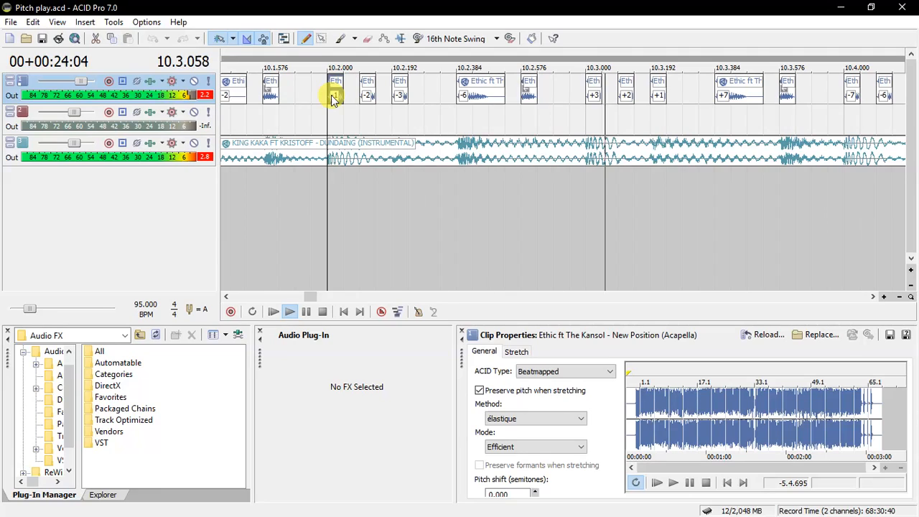
key("space")
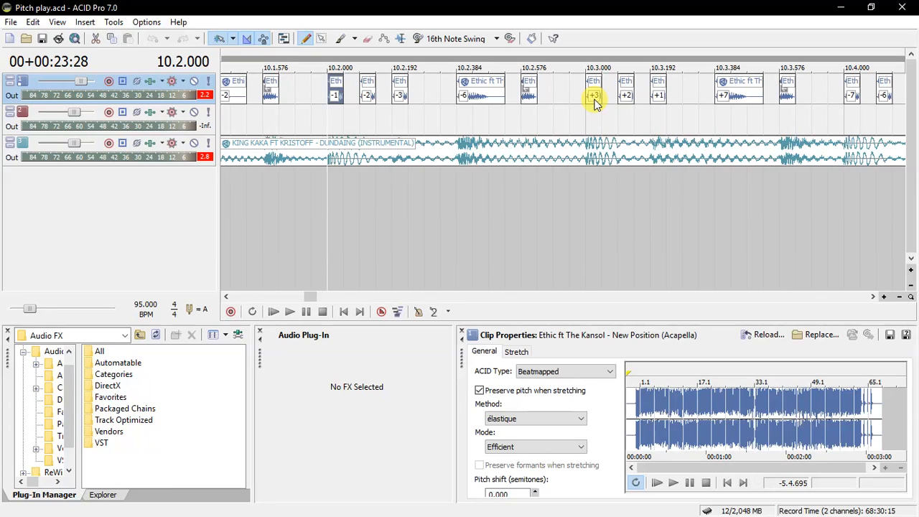
key("space")
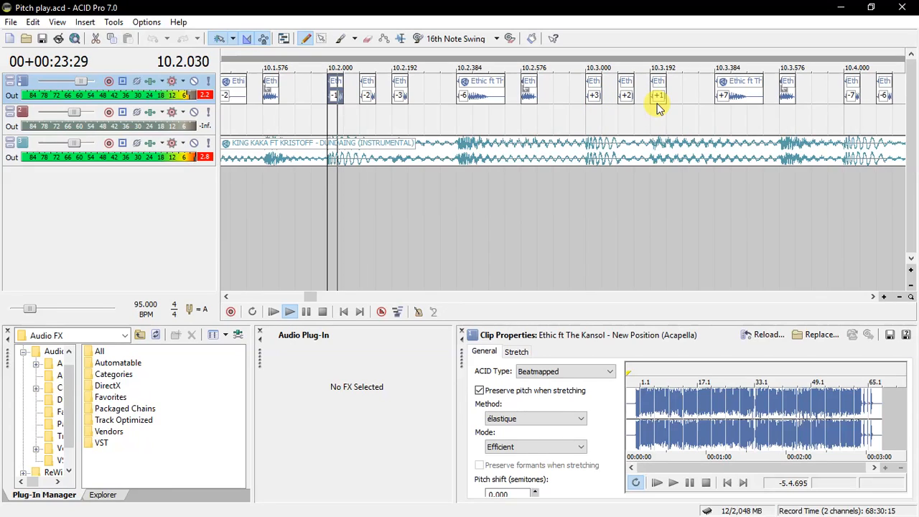
key("space")
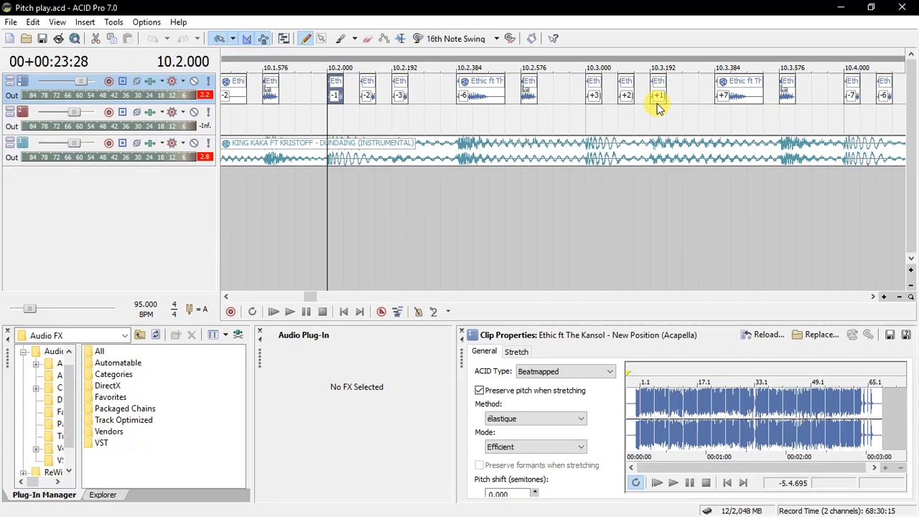
Examine the pitch shifts of the acapella chops from 10.4.000 to 11.1.000, and audition the passage from 10.4.000
left_click(872, 297)
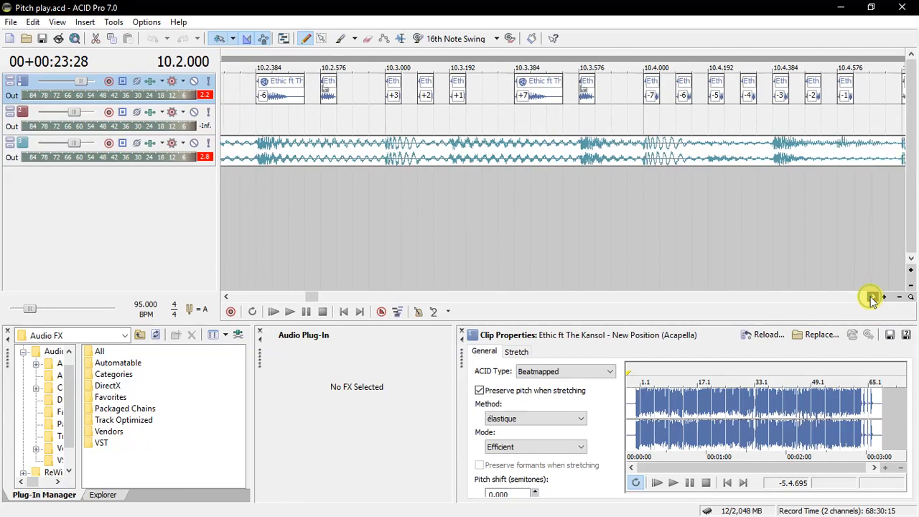
left_click(347, 91)
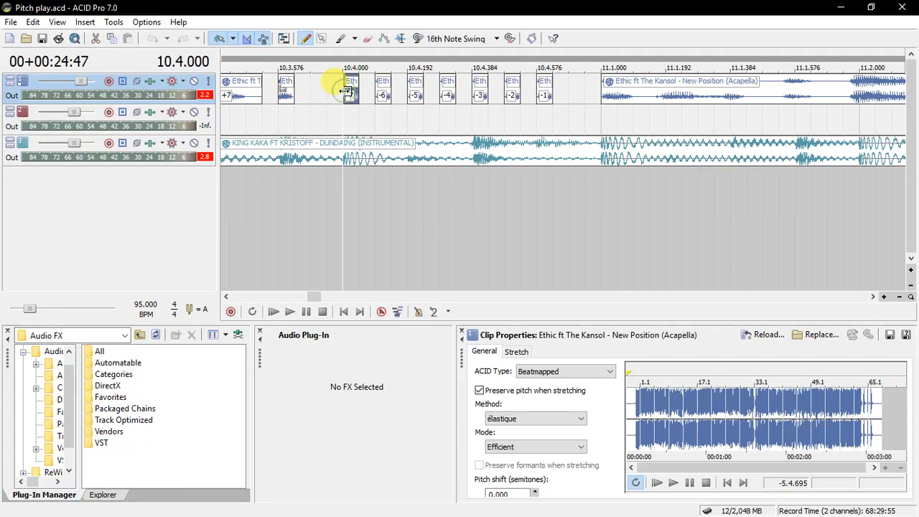
left_click(349, 99)
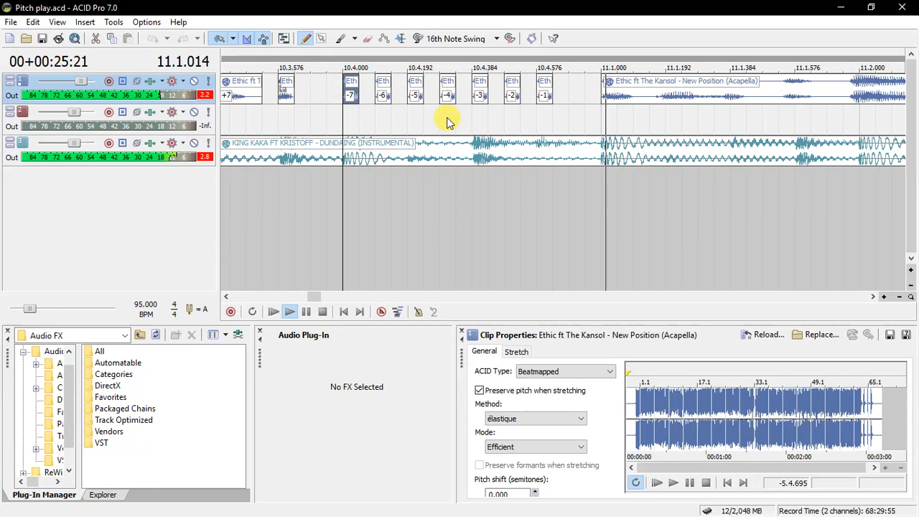
key("space")
key("space")
key("space")
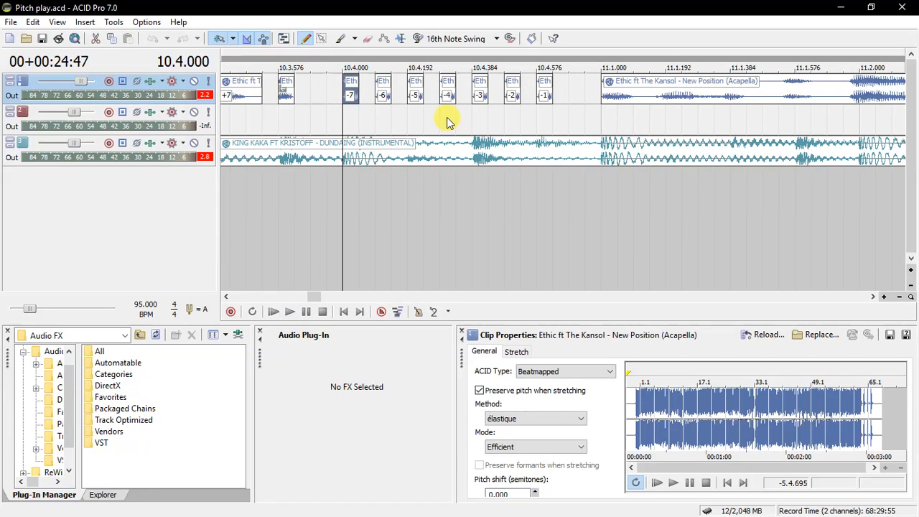
Examine the pitch shifts of the acapella chops at 11.3.000, 11.3.384, 11.4.000 and 11.4.192 on track 1
left_click(873, 297)
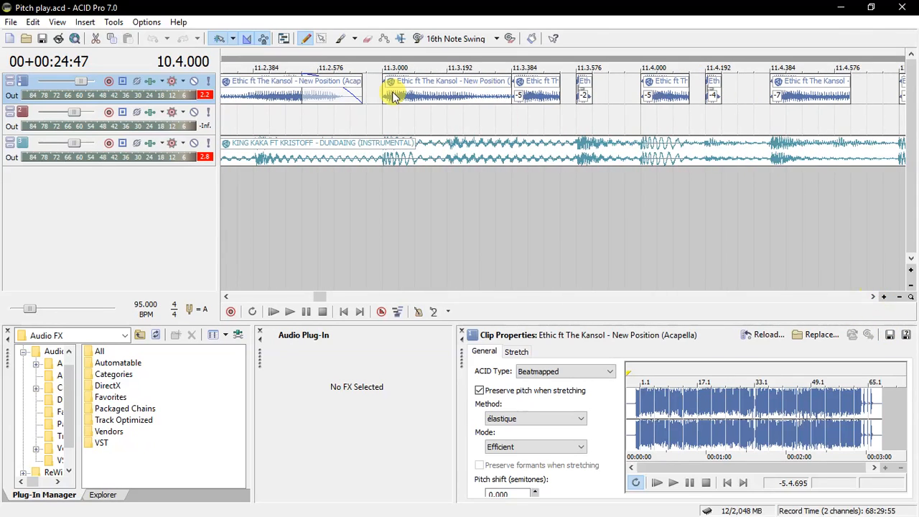
left_click(381, 90)
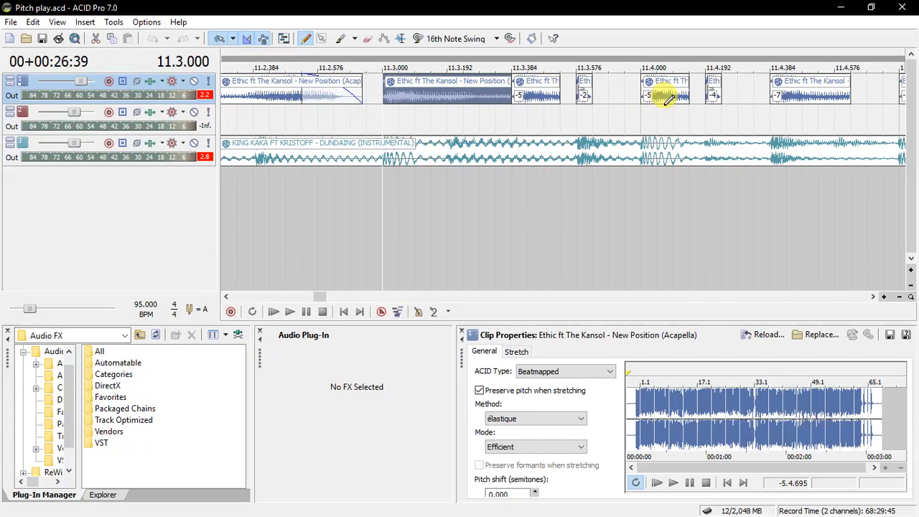
left_click(518, 97)
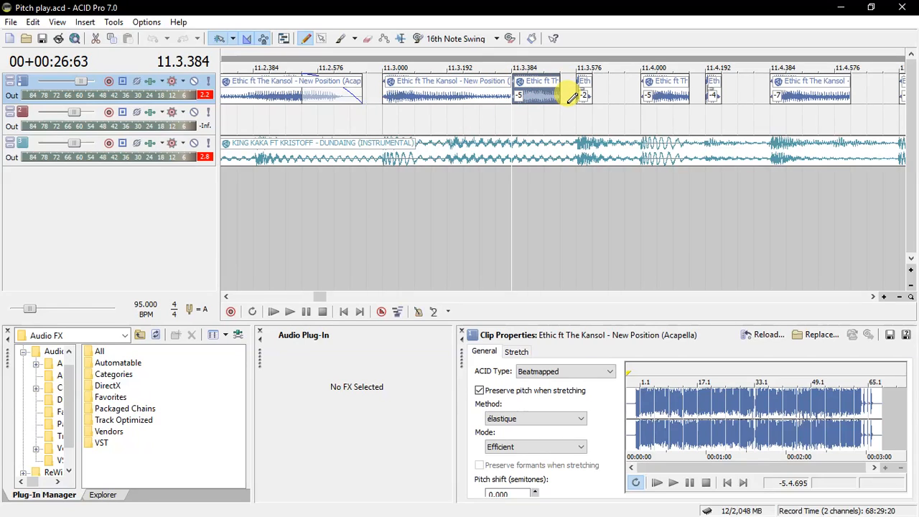
left_click(657, 93)
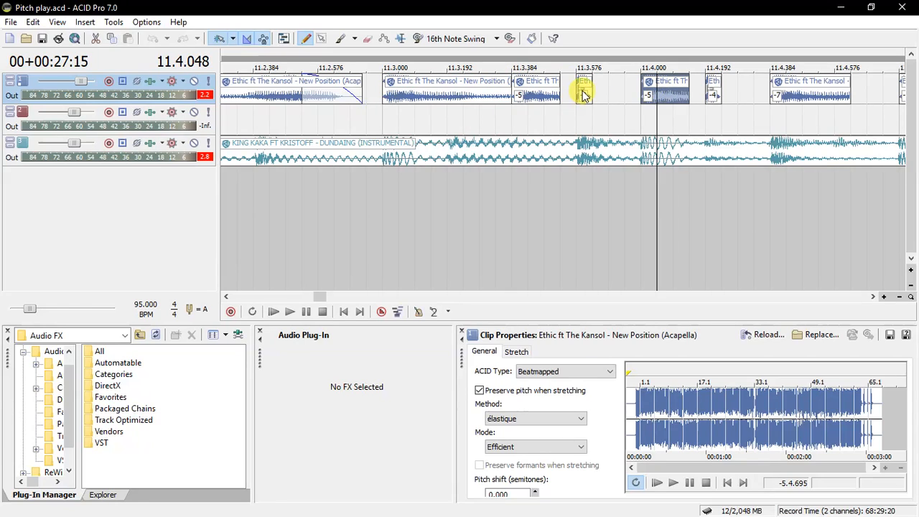
left_click(715, 91)
Return the cursor to 11.3.000 and audition the chopped acapella passage twice from there
left_click(385, 94)
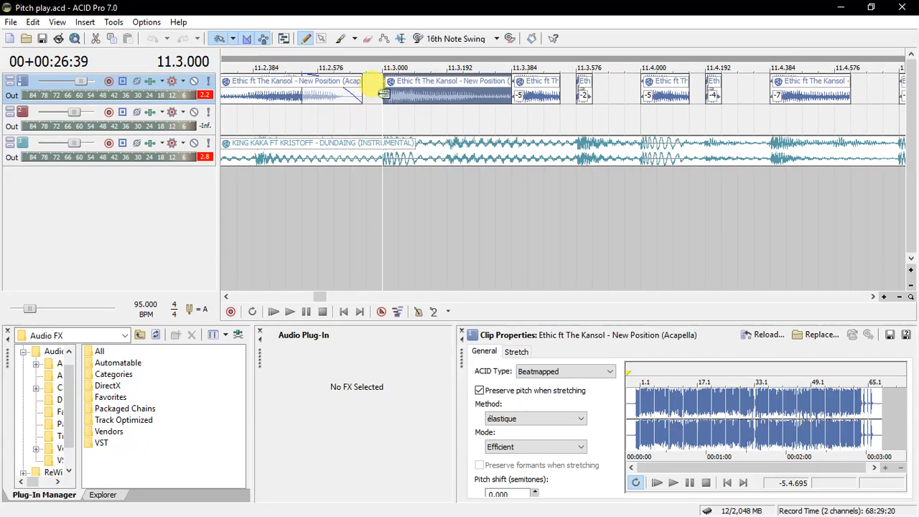
key("space")
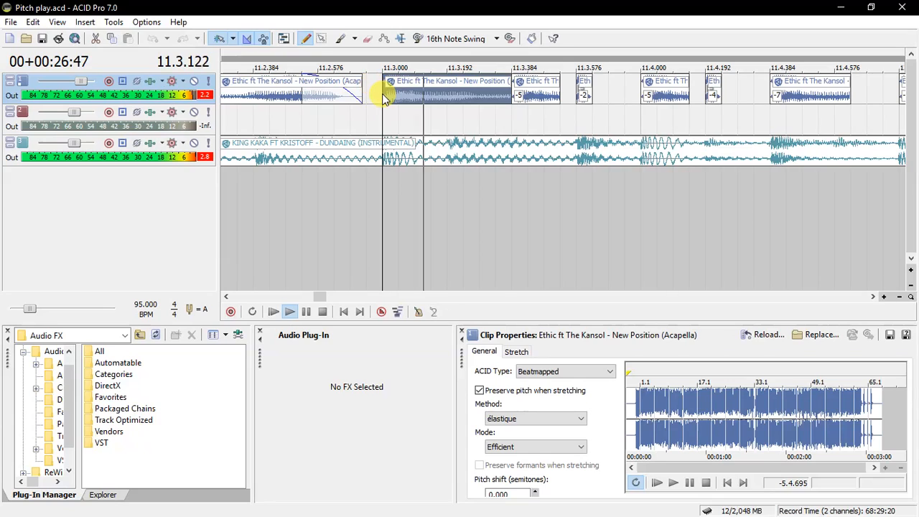
key("space")
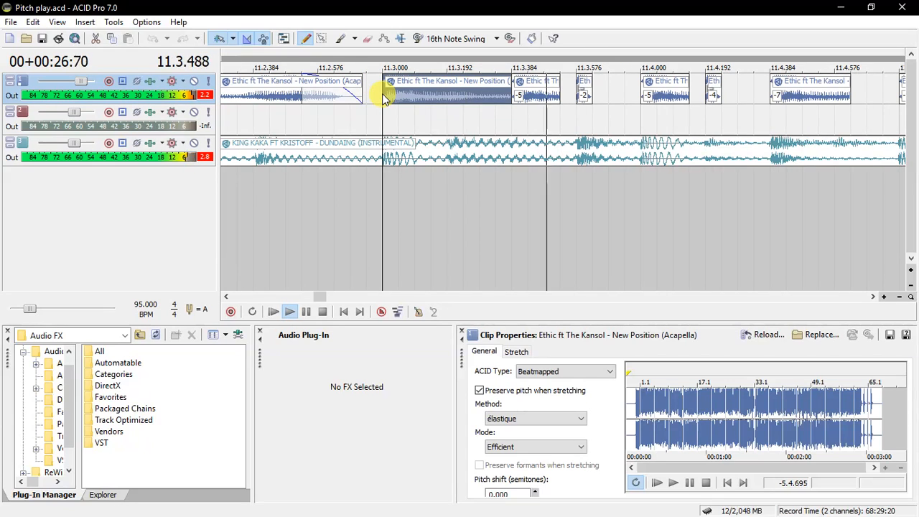
key("space")
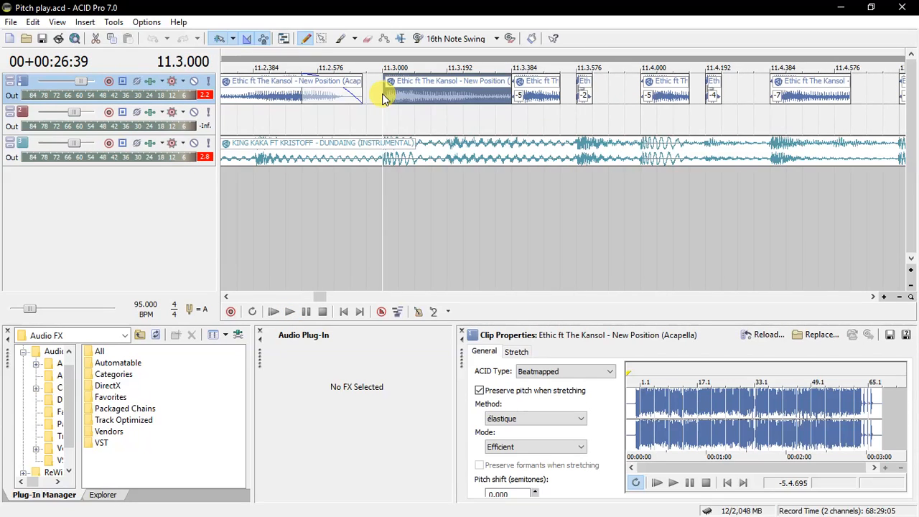
key("space")
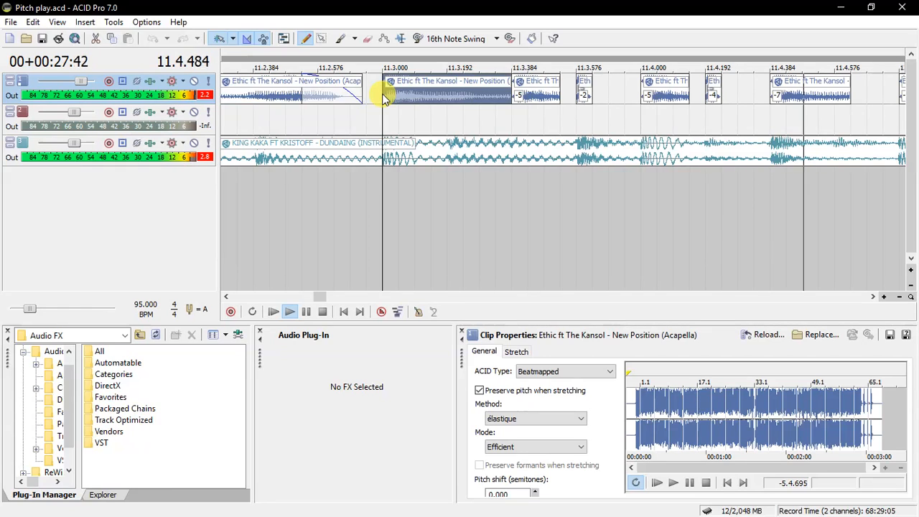
key("space")
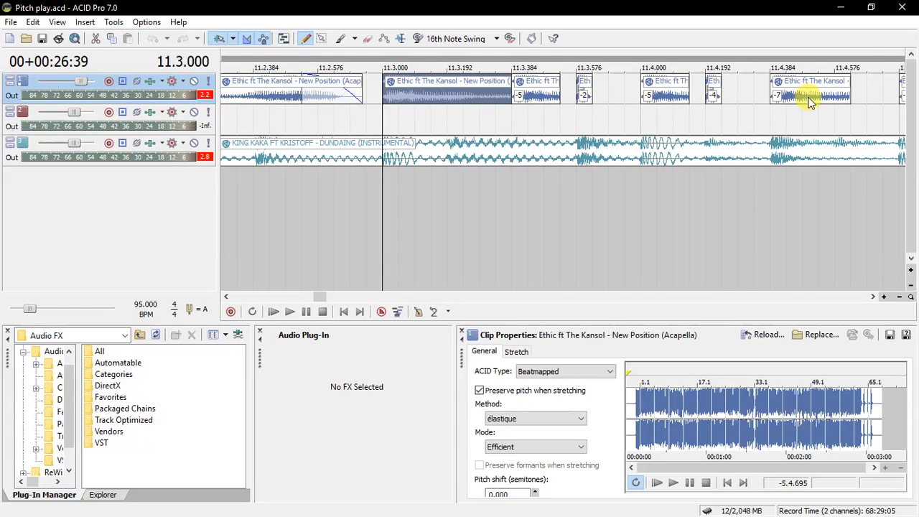
Place the cursor at 12.1.000 to examine the pitch-shifted acapella chops of bar 12
left_click(873, 300)
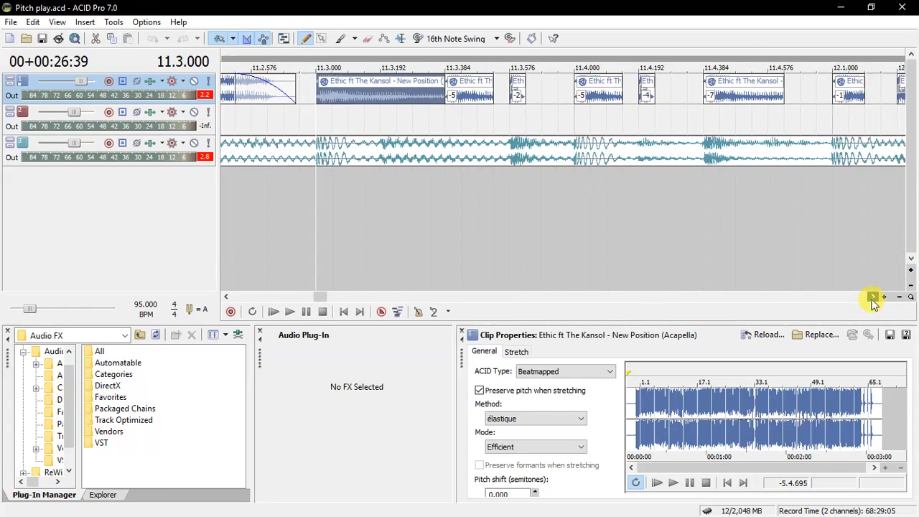
left_click(873, 301)
left_click(873, 300)
left_click(873, 300)
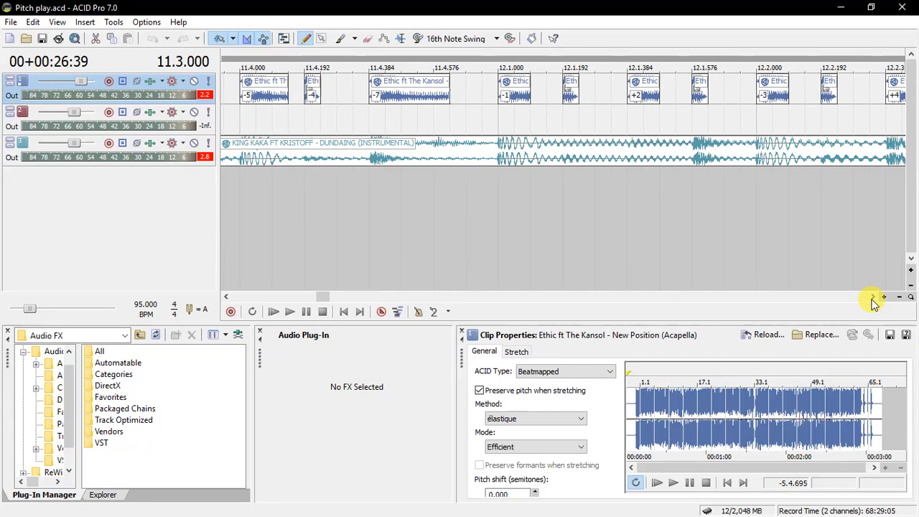
left_click(873, 300)
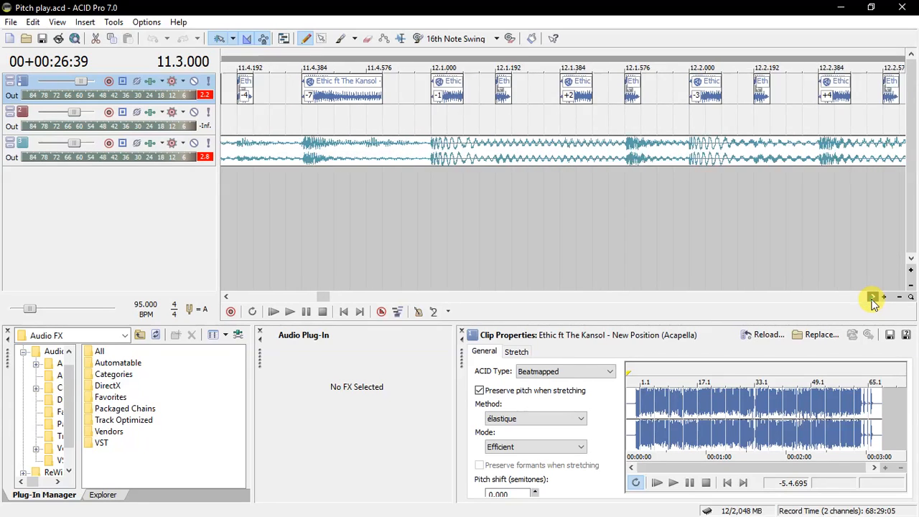
left_click(371, 91)
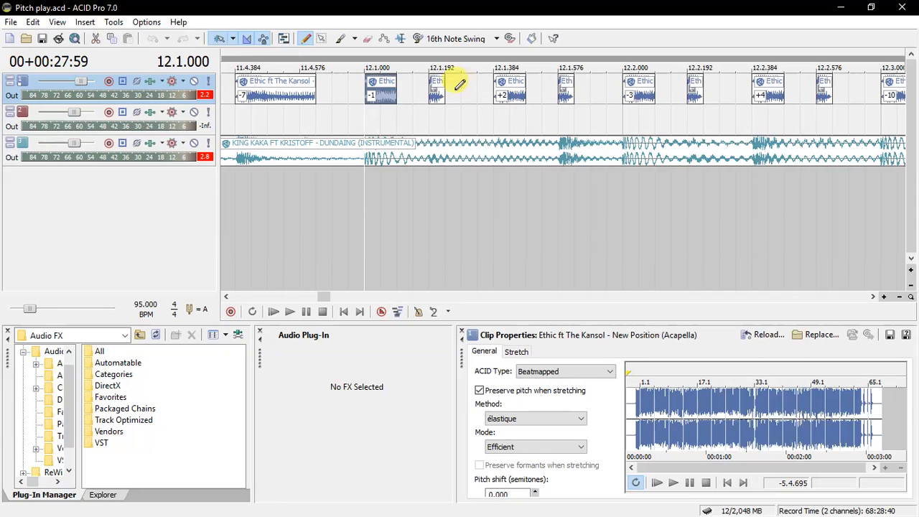
Lengthen the end of the acapella chop at 12.1.000, and trim it back to its short length
mouse_move(392, 93)
left_mouse_down()
mouse_move(414, 91)
mouse_move(356, 93)
mouse_move(408, 92)
left_mouse_up()
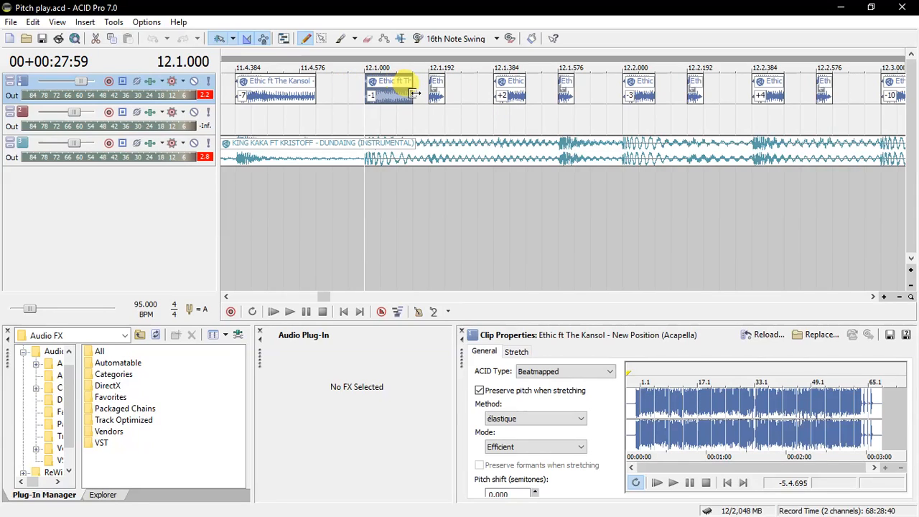
left_click_drag(413, 94, 388, 90)
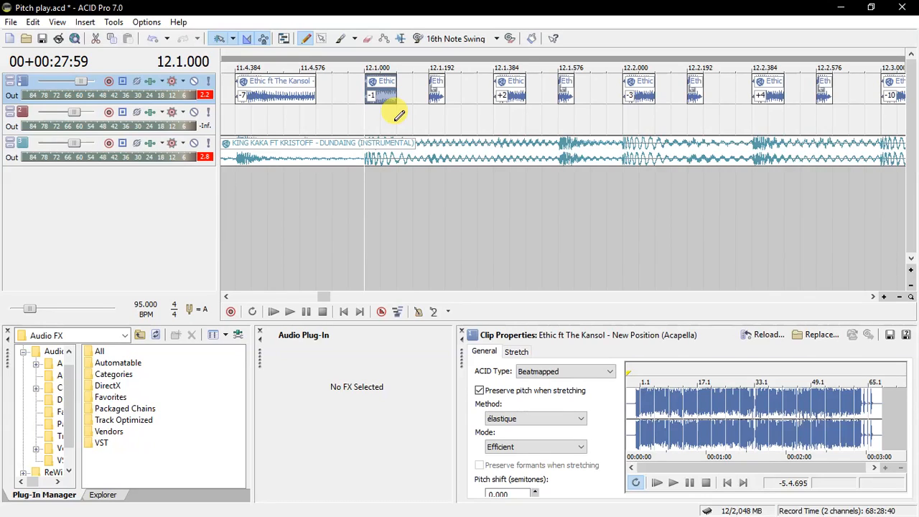
Audition the passage of short acapella chops twice from 12.1.000
key("space")
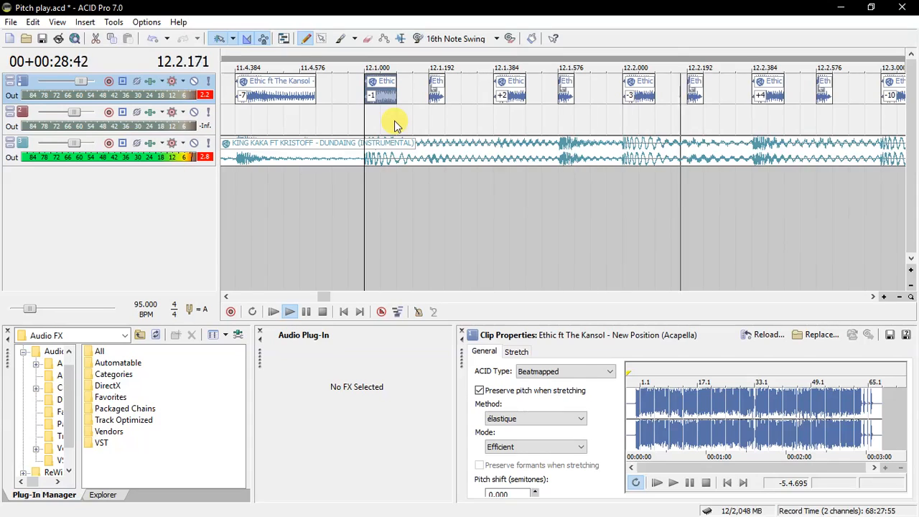
key("space")
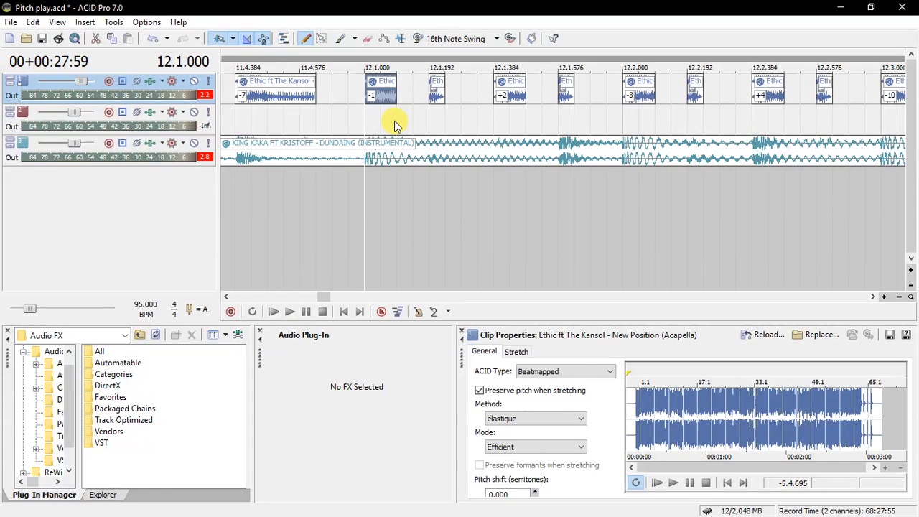
key("space")
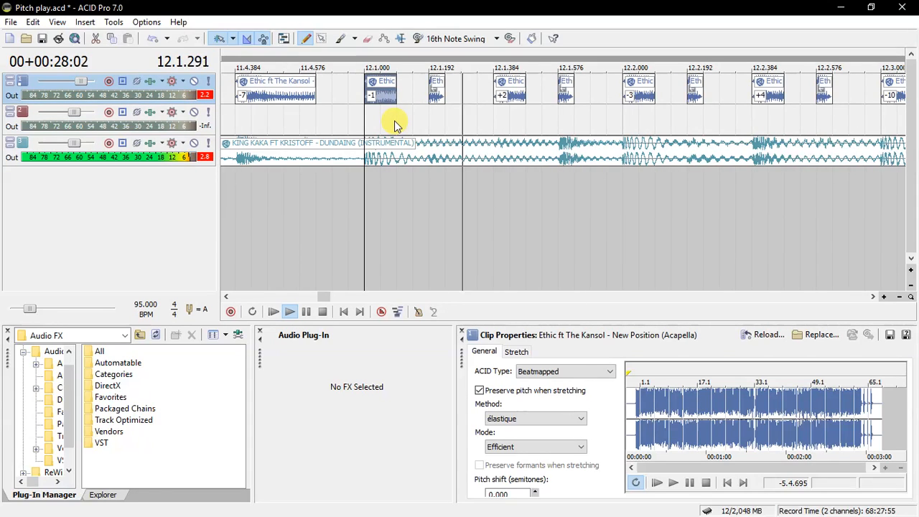
key("space")
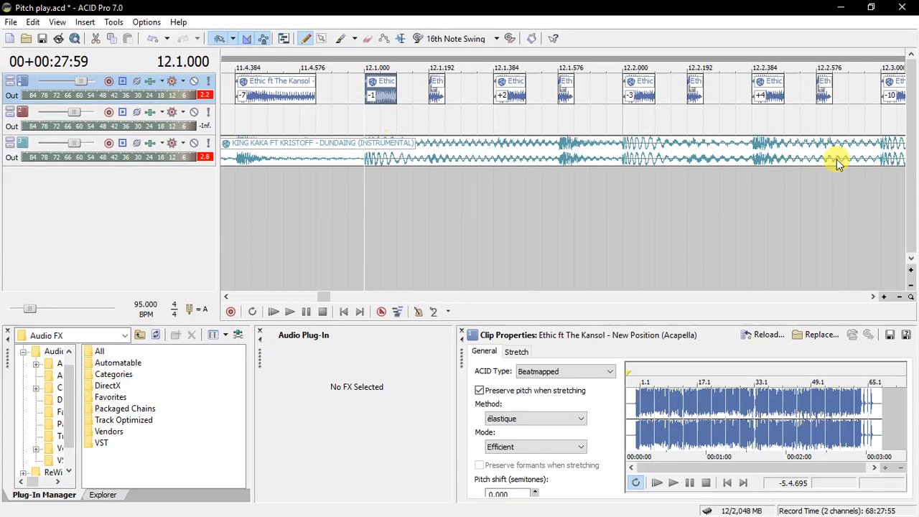
Examine the longer acapella chop at 12.3.000 and audition the passage from there
left_click(873, 296)
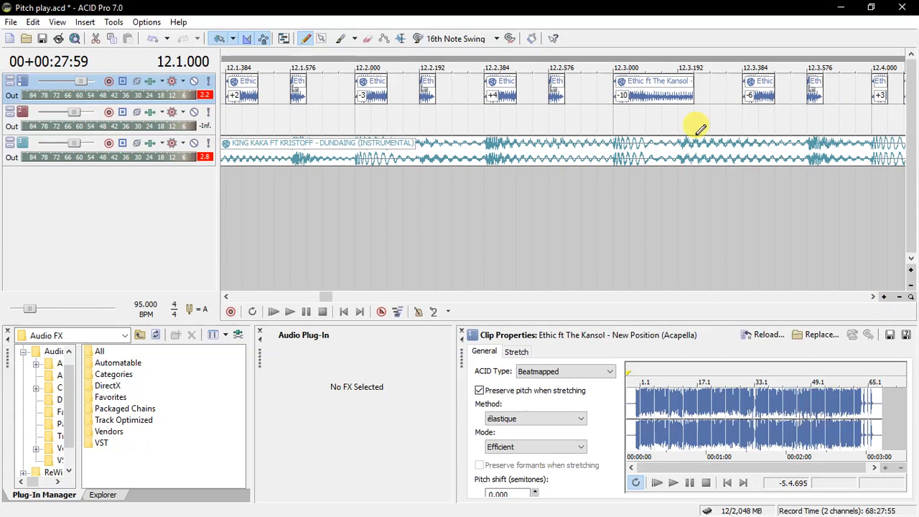
left_click(616, 97)
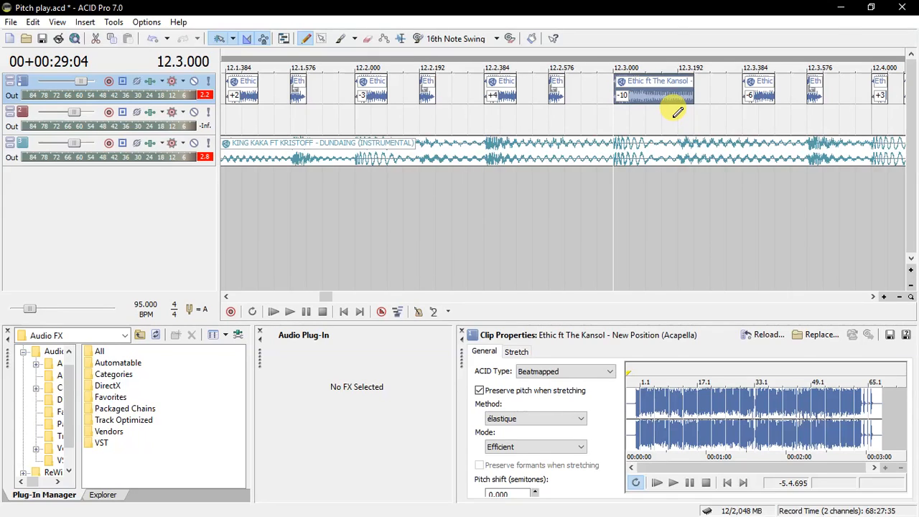
key("space")
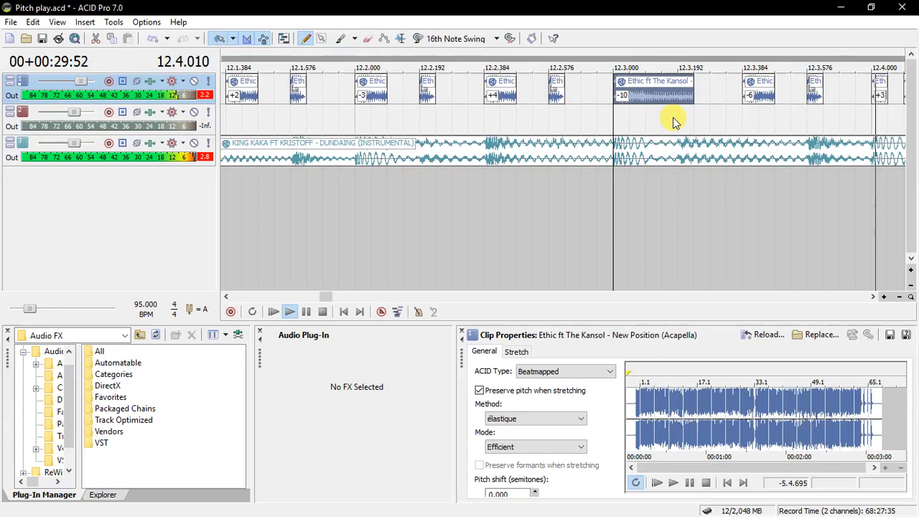
key("space")
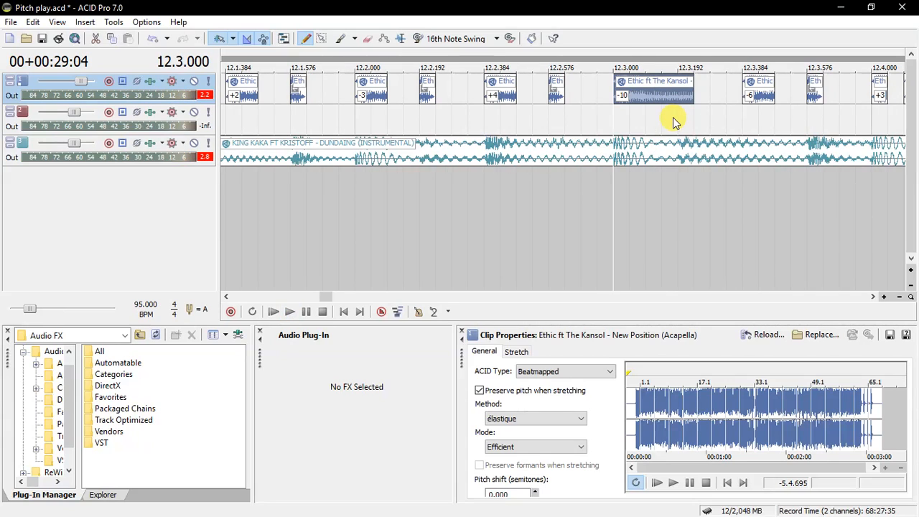
Place the cursor at the acapella chop at 12.3.384 and audition the passage briefly from there
left_click(874, 296)
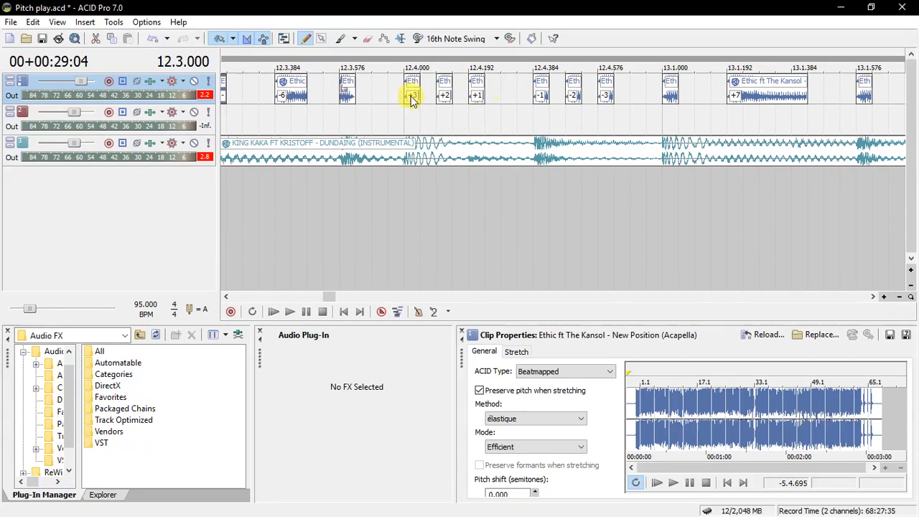
left_click(278, 99)
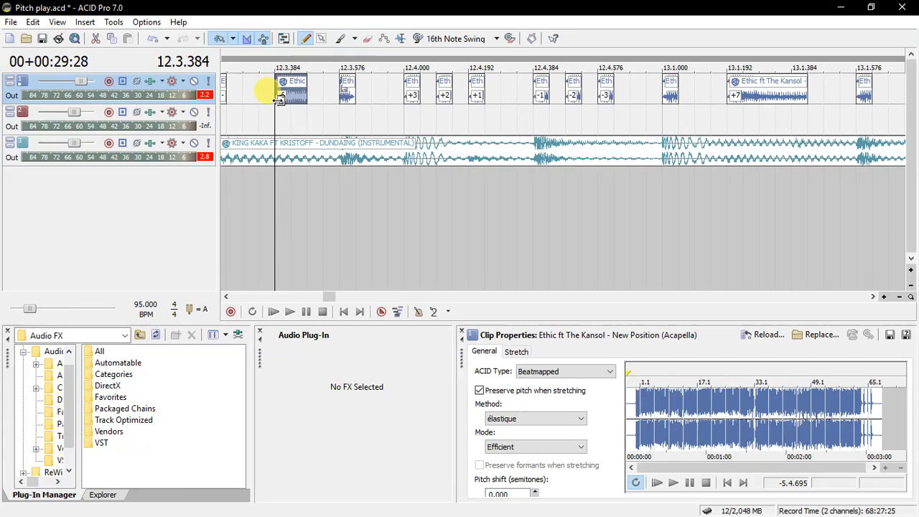
key("space")
key("space")
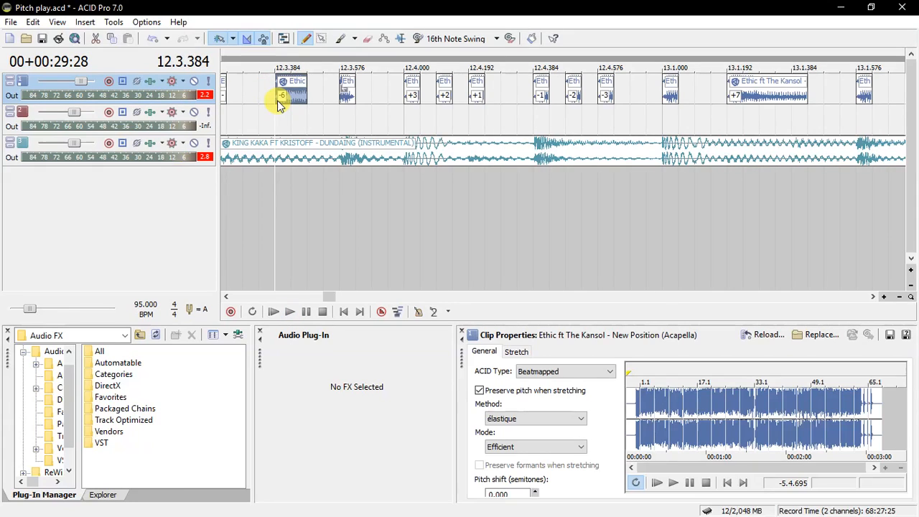
Examine the pitch shifts of the acapella chops from 12.4.000 to 12.4.576, and audition the passage from 12.4.000
left_click(412, 97)
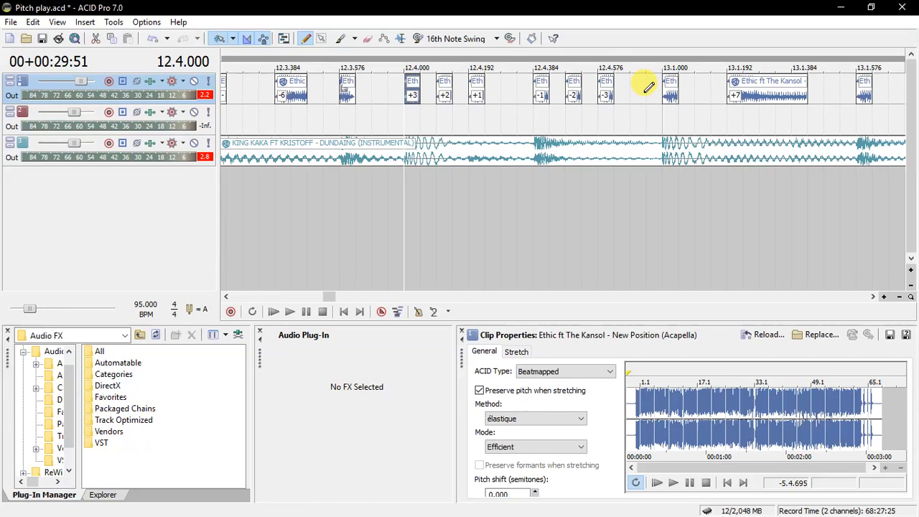
key("space")
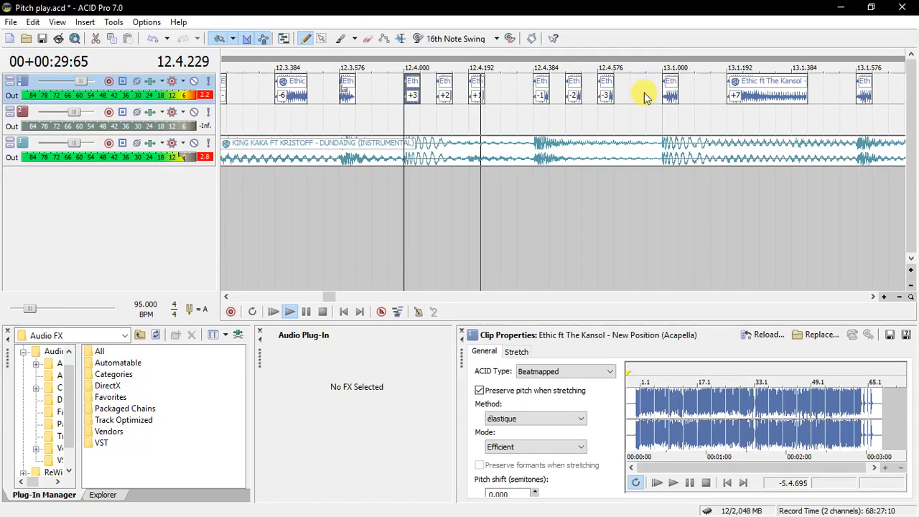
key("space")
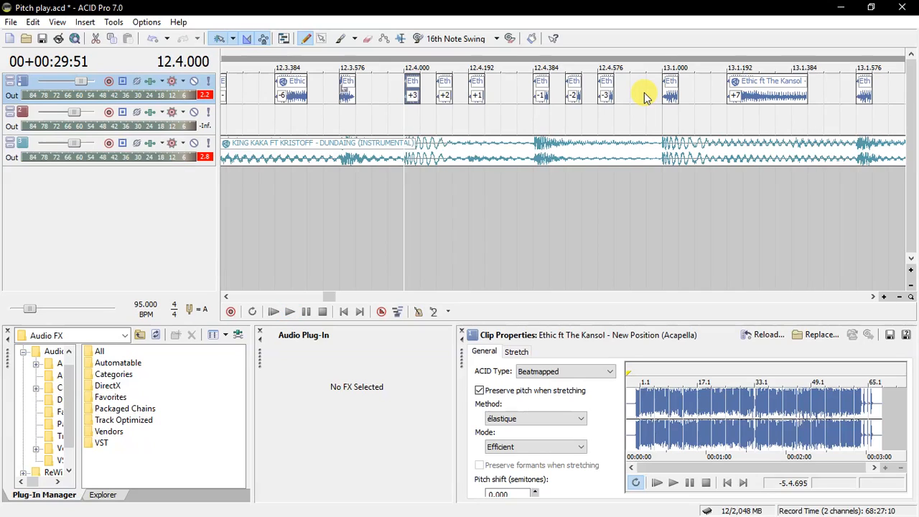
Examine the pitch shifts of the acapella chops from 13.1.192 through 13.2.576
left_click(726, 100)
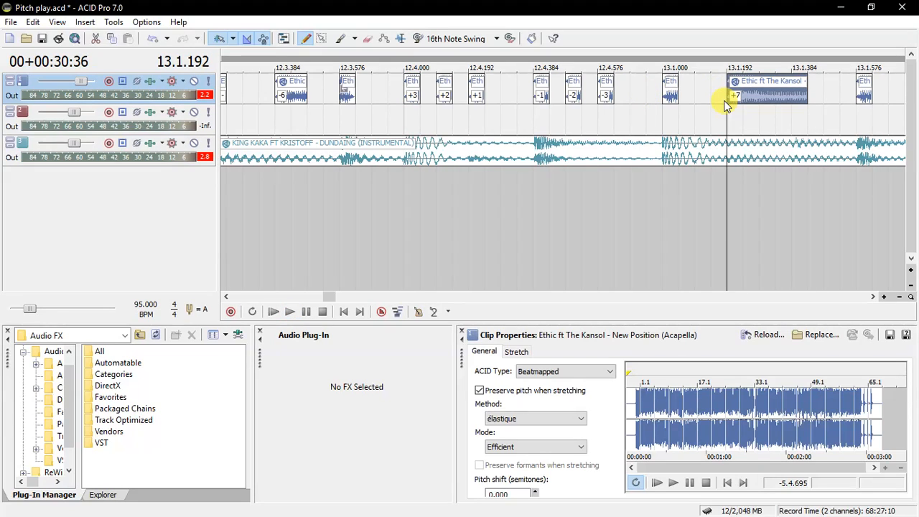
left_click(873, 297)
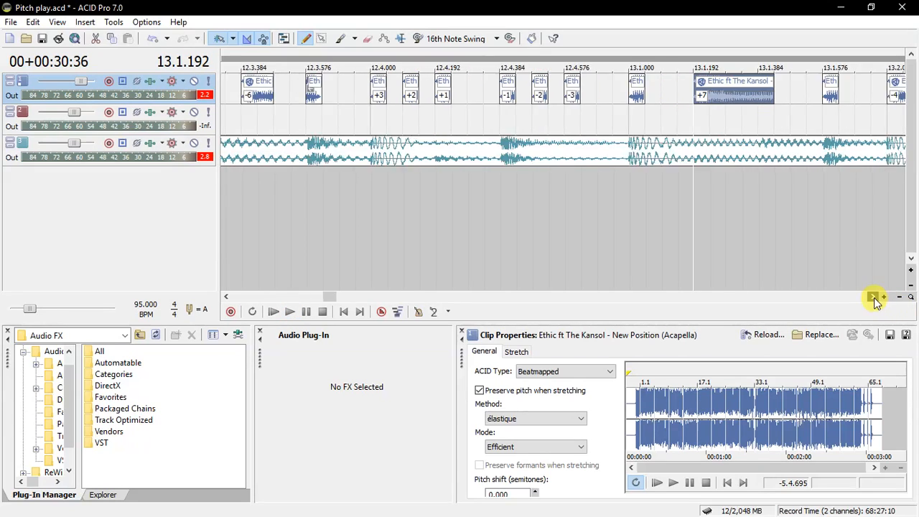
left_click(873, 297)
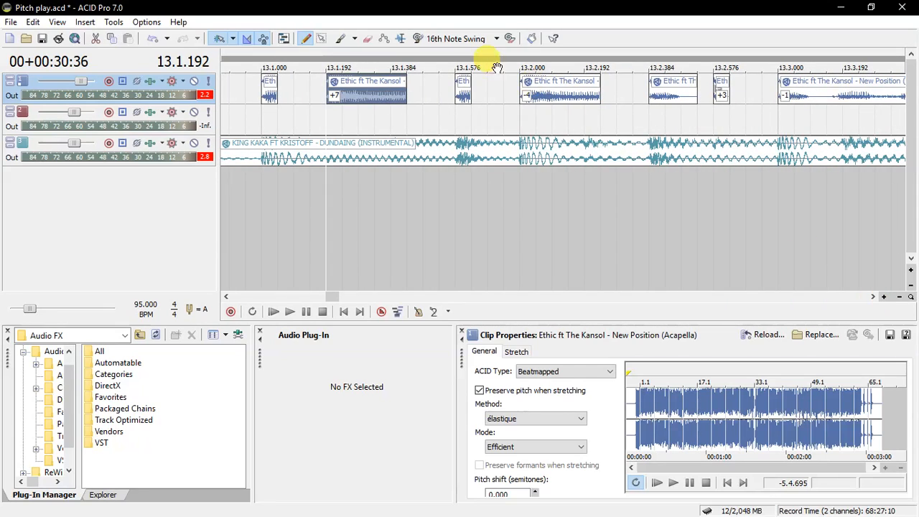
left_click(528, 97)
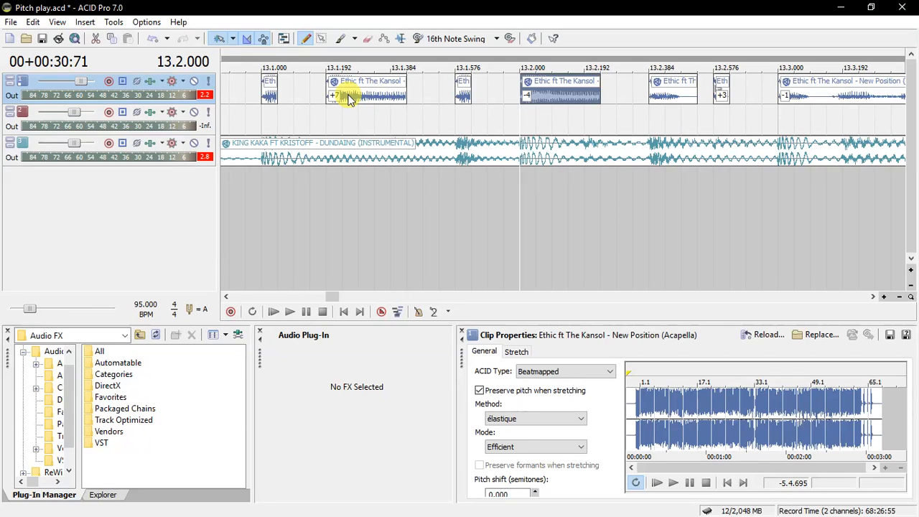
left_click(873, 296)
left_click(873, 296)
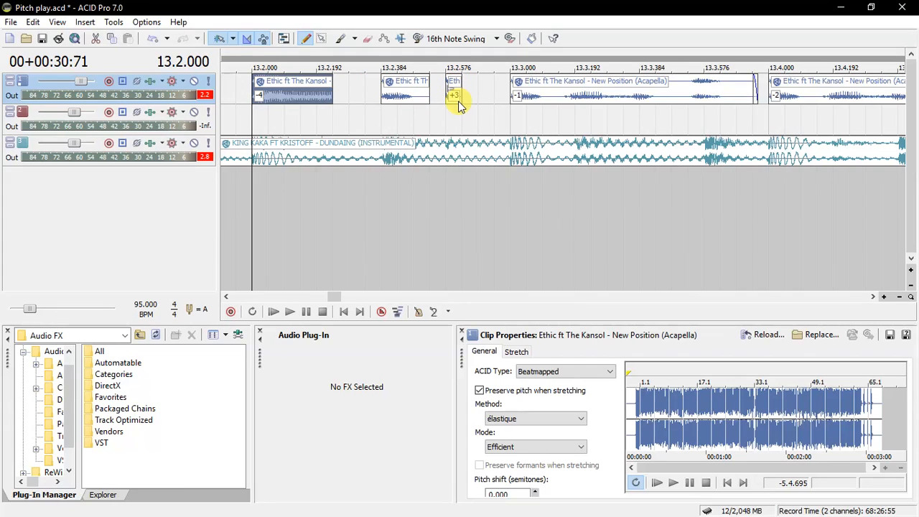
Examine the longer acapella chops from 13.3.000 to 14.1.000 and audition the passage from 14.1.000
left_click(544, 113)
scroll(544, 115, "down", 3)
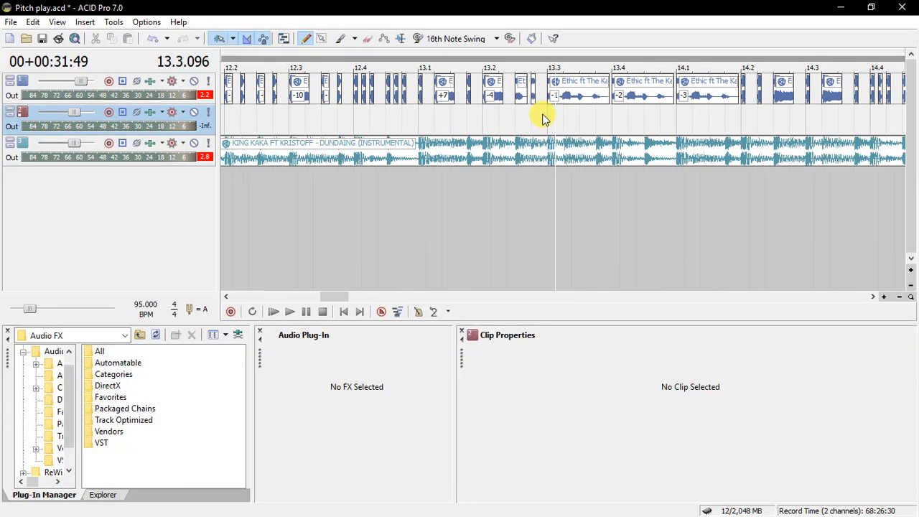
left_click(680, 94)
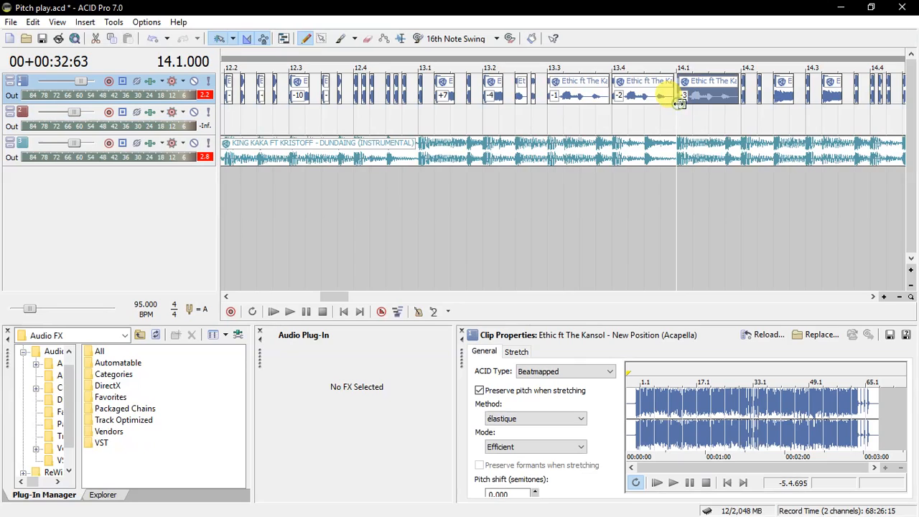
scroll(680, 108, "up", 2)
scroll(681, 108, "up", 2)
key("space")
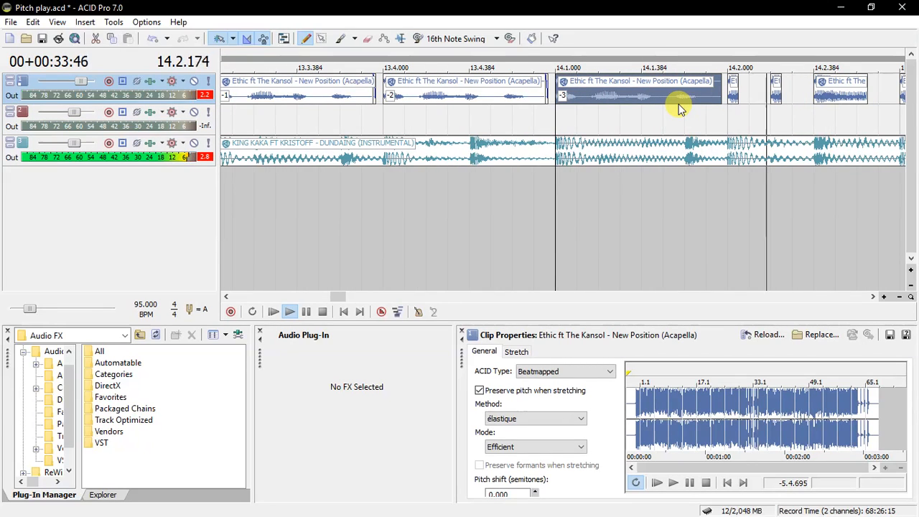
key("space")
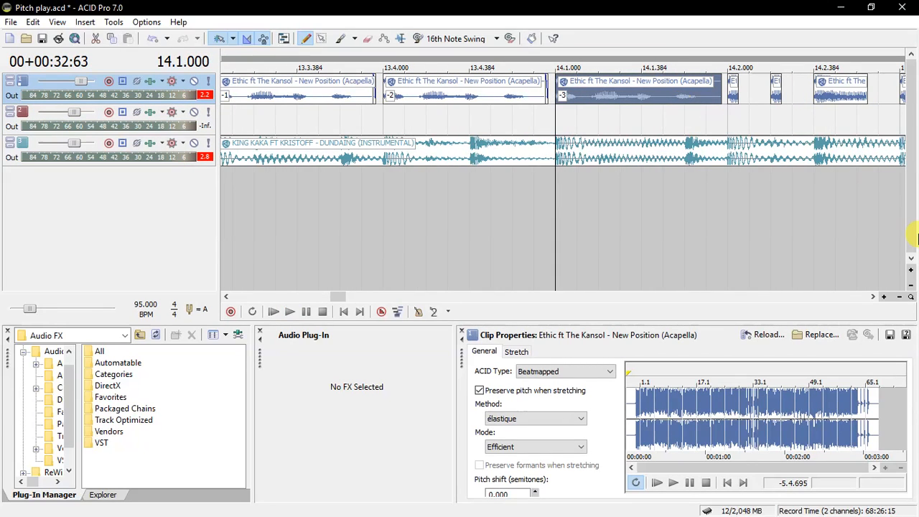
Pitch the short acapella chop at 14.2.000 up 1 semitone and the one at 14.2.192 up 2 semitones
left_click(873, 297)
left_click(874, 298)
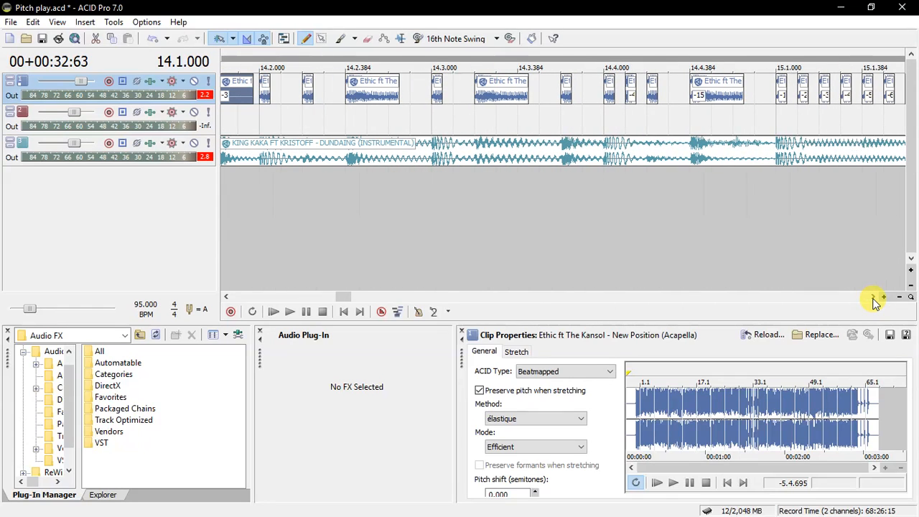
left_click(266, 94)
scroll(270, 97, "up", 1)
scroll(272, 98, "up", 1)
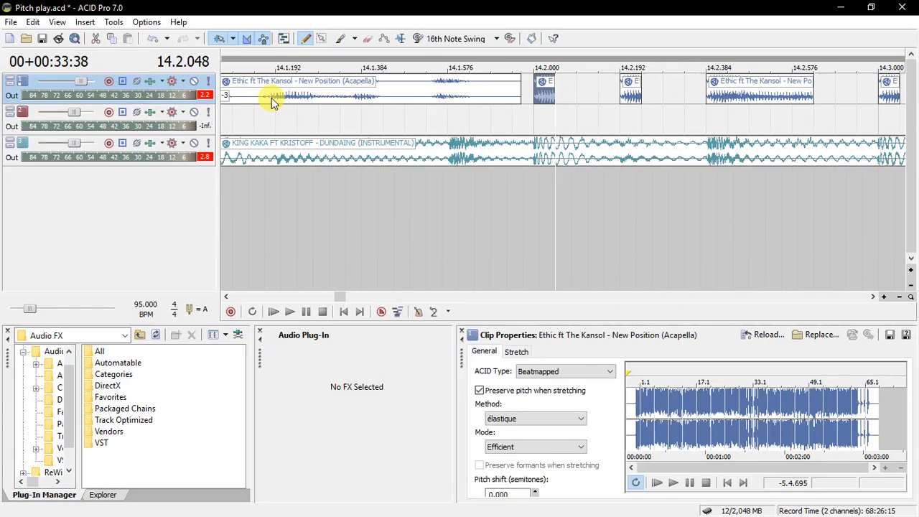
scroll(271, 101, "down", 1)
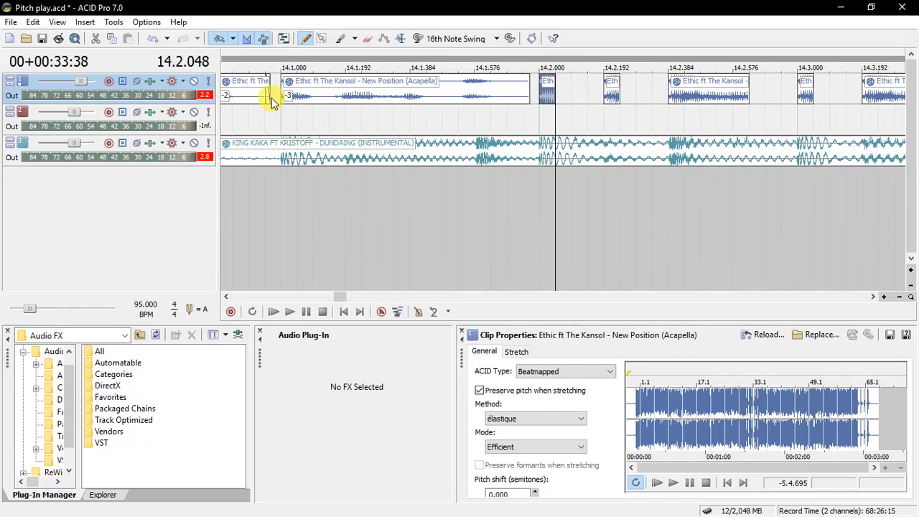
left_click(607, 96)
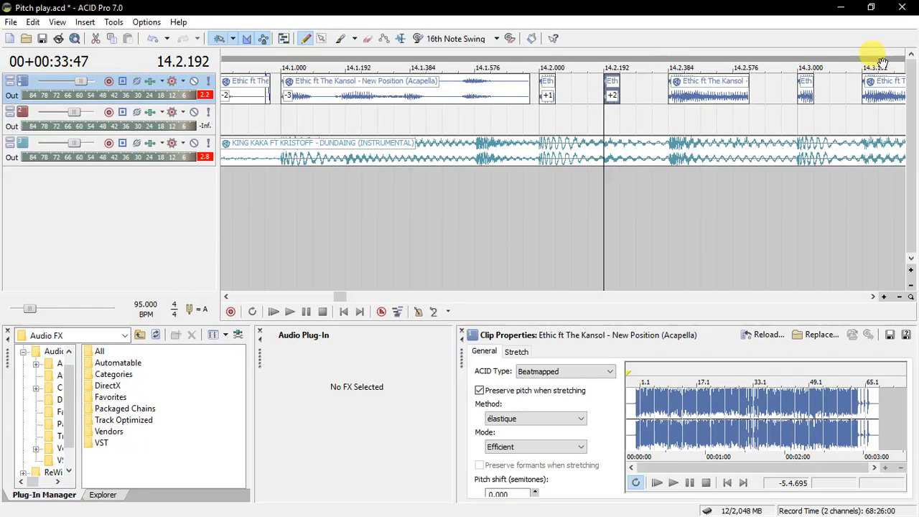
Pitch the short acapella chop at 14.3.000 up 3 semitones and the one at 14.3.576 up 4 semitones
left_click(807, 98)
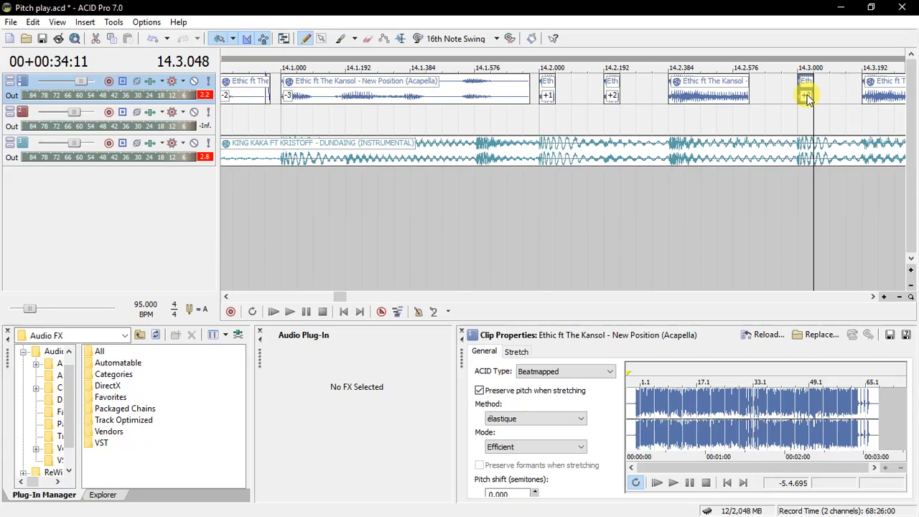
left_click(873, 297)
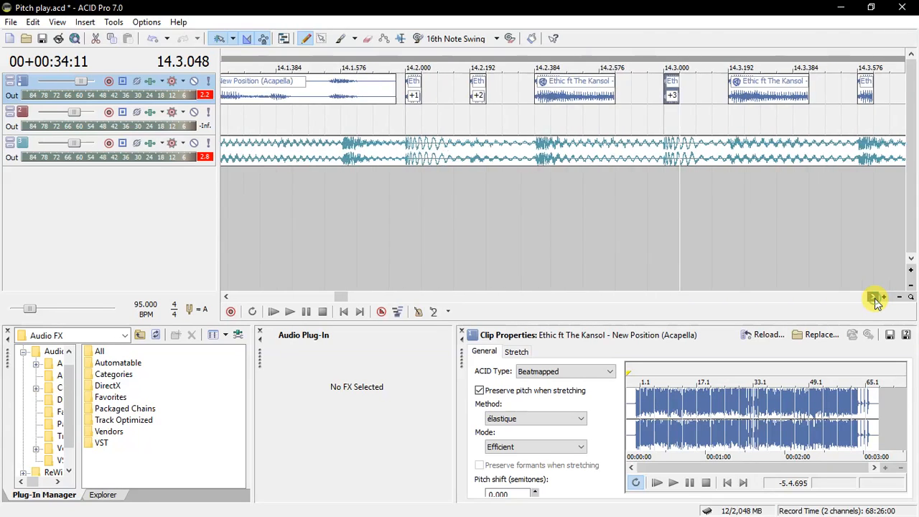
left_click(874, 296)
left_click(663, 97)
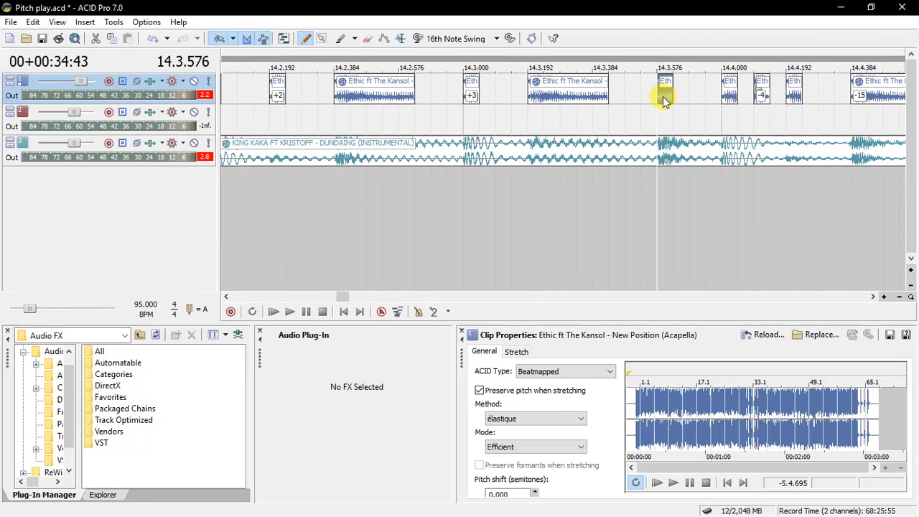
key("plus")
key("plus")
key("plus")
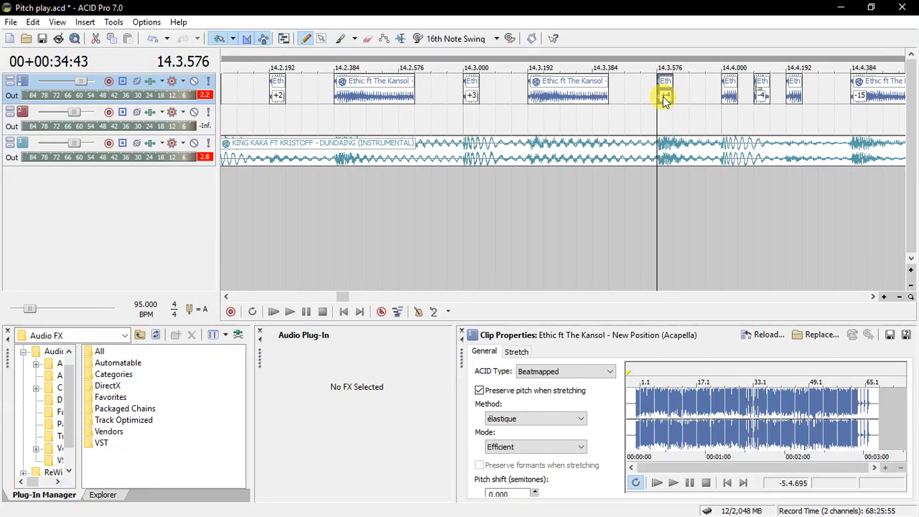
Audition the repitched acapella chops briefly from 14.3.000 and twice from 14.2.000
scroll(663, 96, "down", 1)
left_click(428, 110)
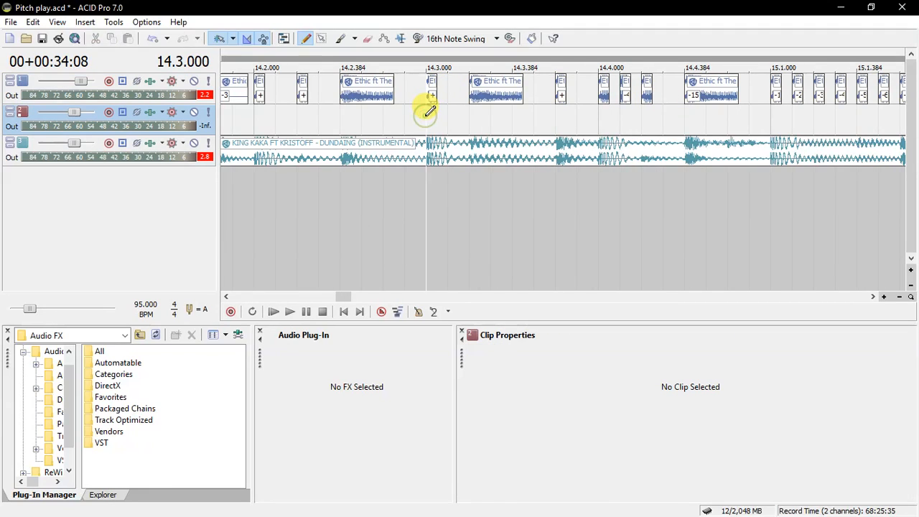
key("space")
key("space")
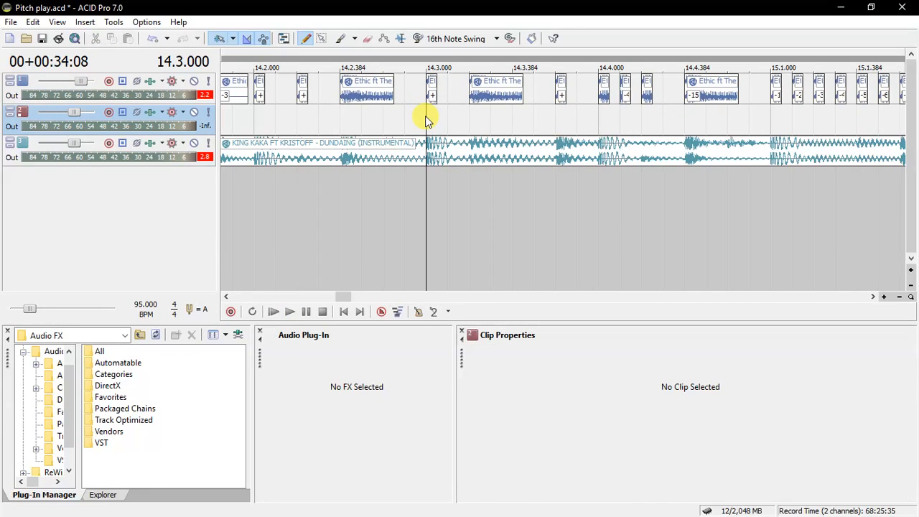
left_click(254, 119)
key("space")
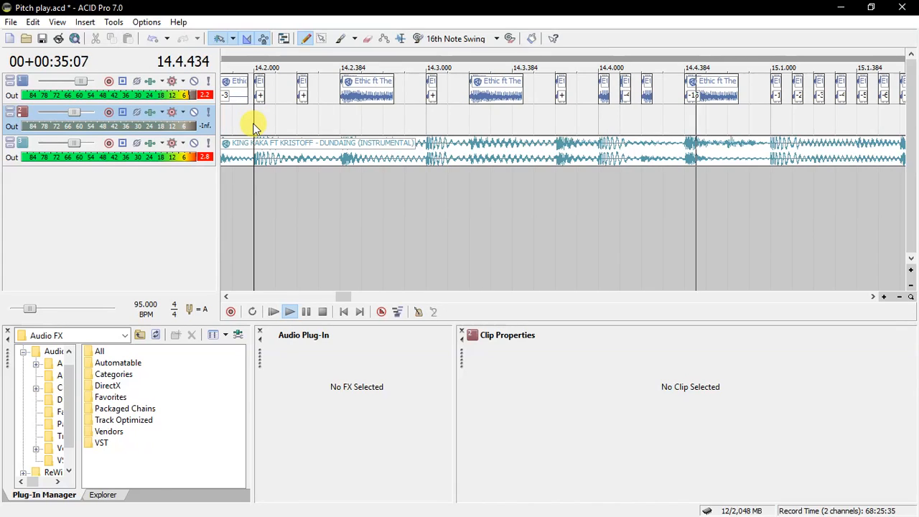
key("space")
key("space")
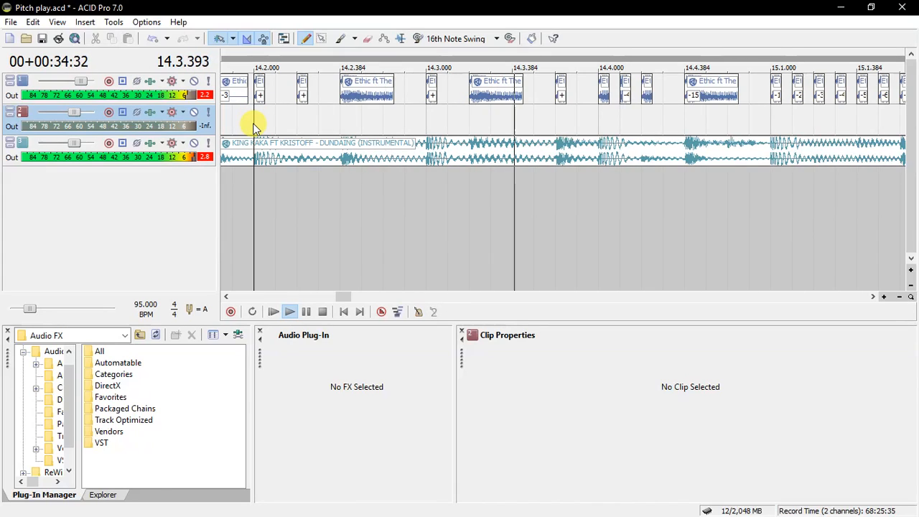
key("space")
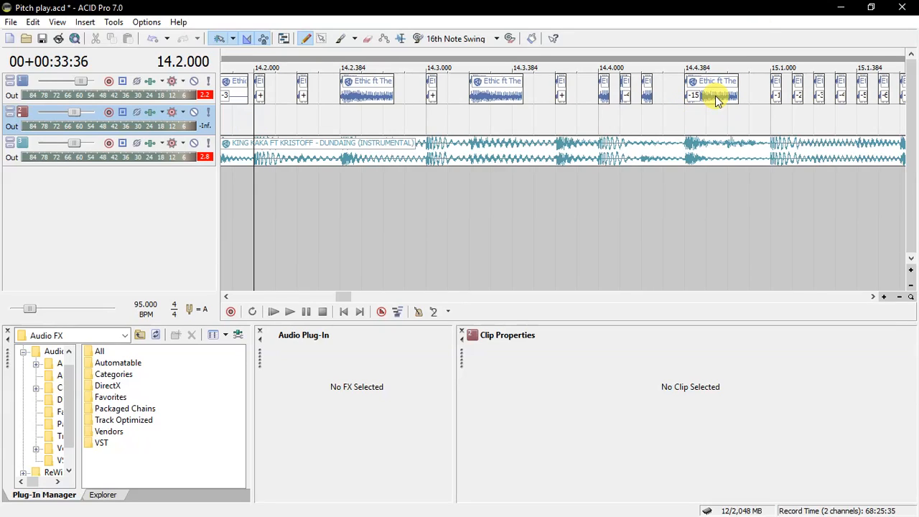
Extend the end of the acapella chop at 14.4.384 slightly and audition the passage from 14.2.000
left_click_drag(736, 89, 748, 88)
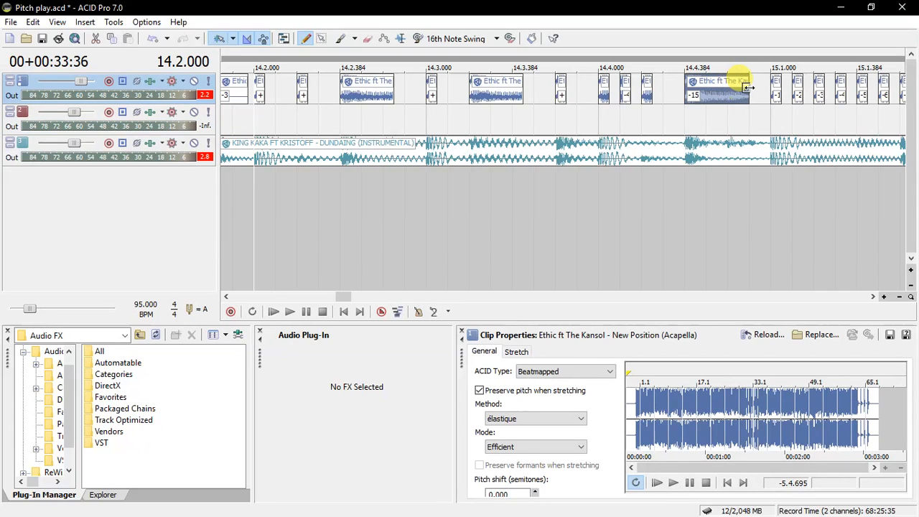
key("space")
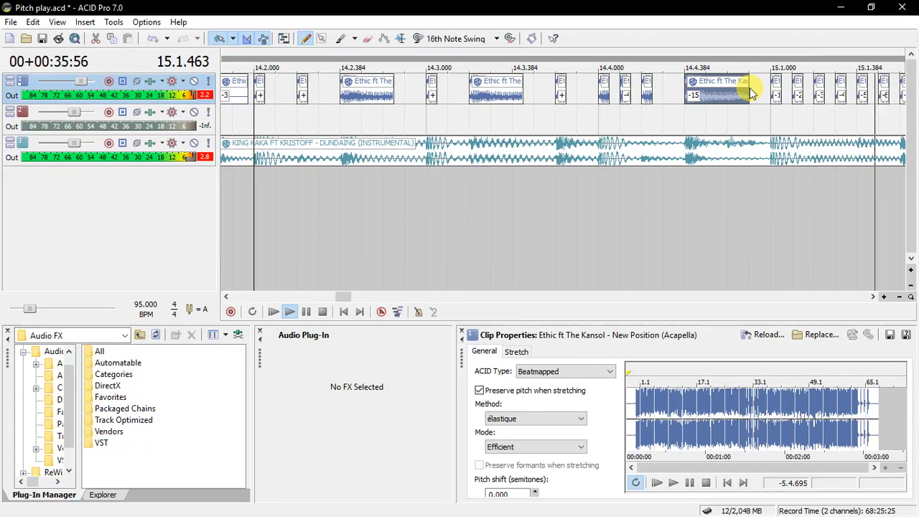
key("space")
Examine the descending pitch shifts of the acapella chops from 15.1.000 to 15.2.000 and the chop at 15.2.384
left_click(776, 93)
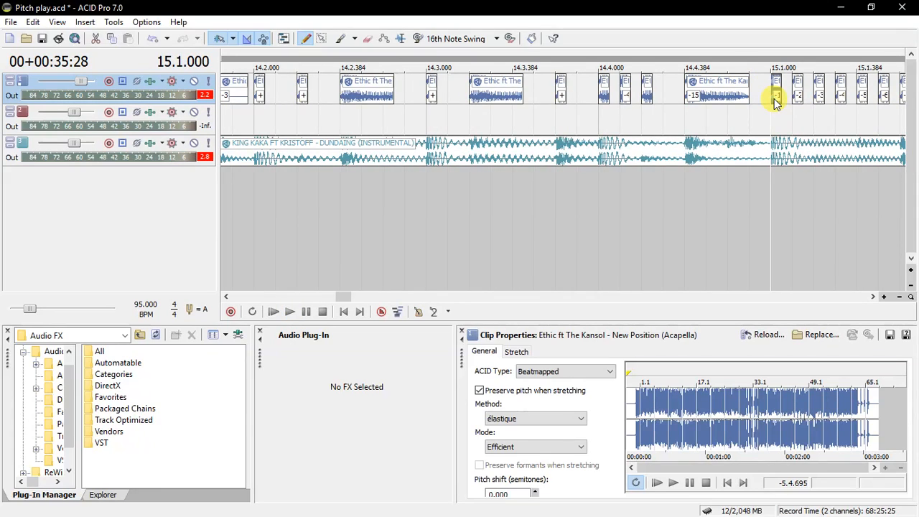
scroll(775, 96, "up", 2)
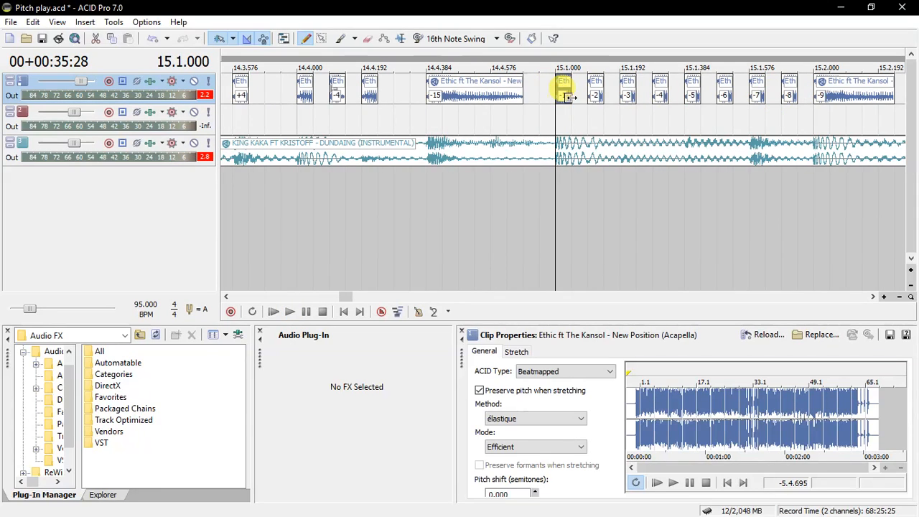
left_click(852, 94)
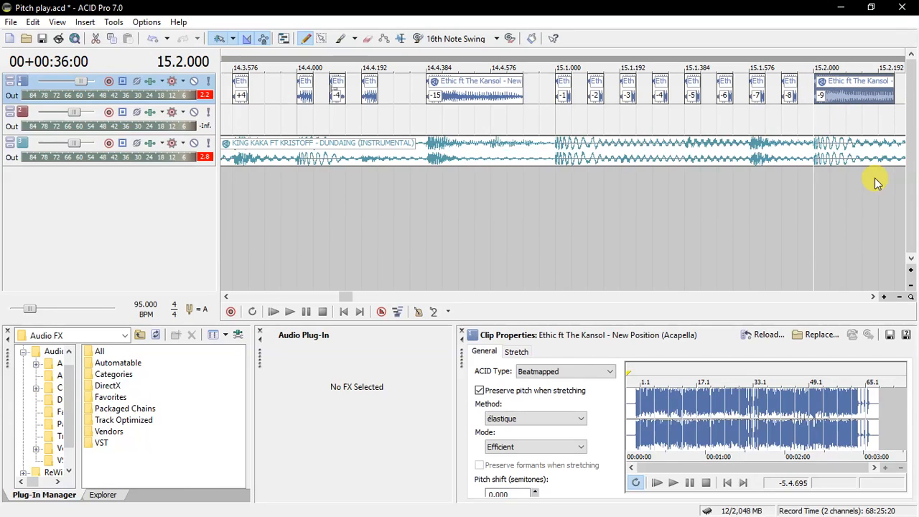
left_click(873, 297)
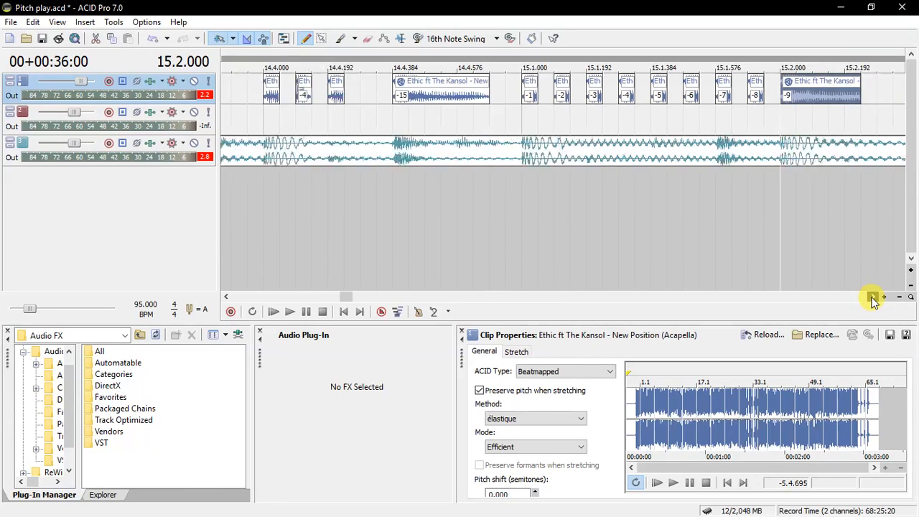
left_click(581, 95)
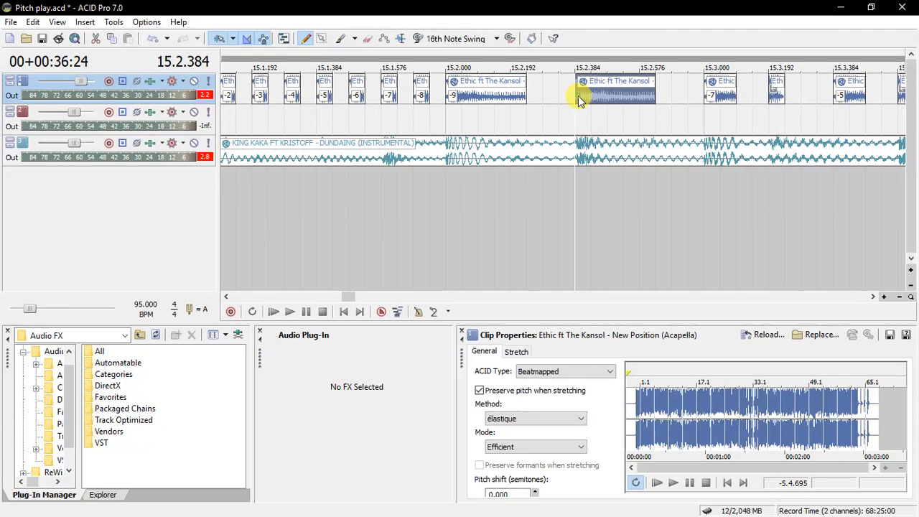
Audition the passage of longer acapella chops twice from 15.2.000
left_click(449, 95)
key("space")
key("space")
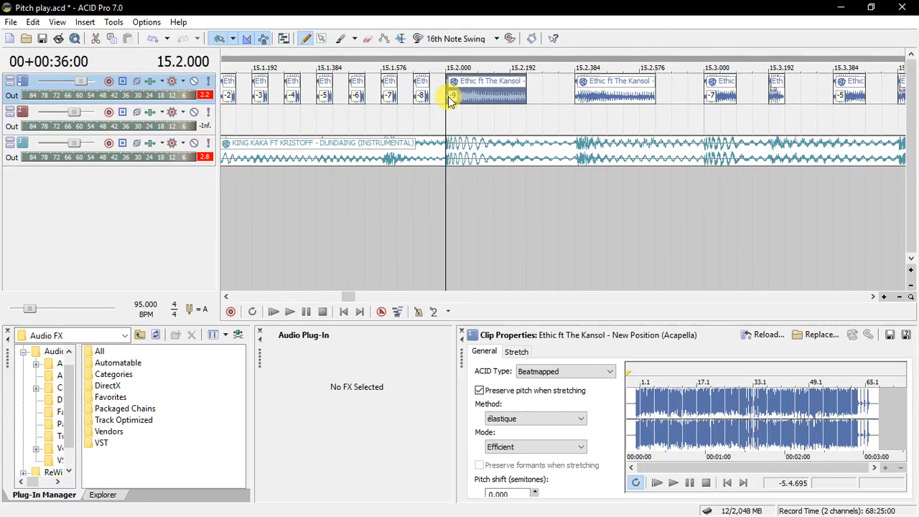
key("space")
key("space")
Select the acapella chop at 15.3.000 and audition the passage from there into bar 16
left_click(872, 297)
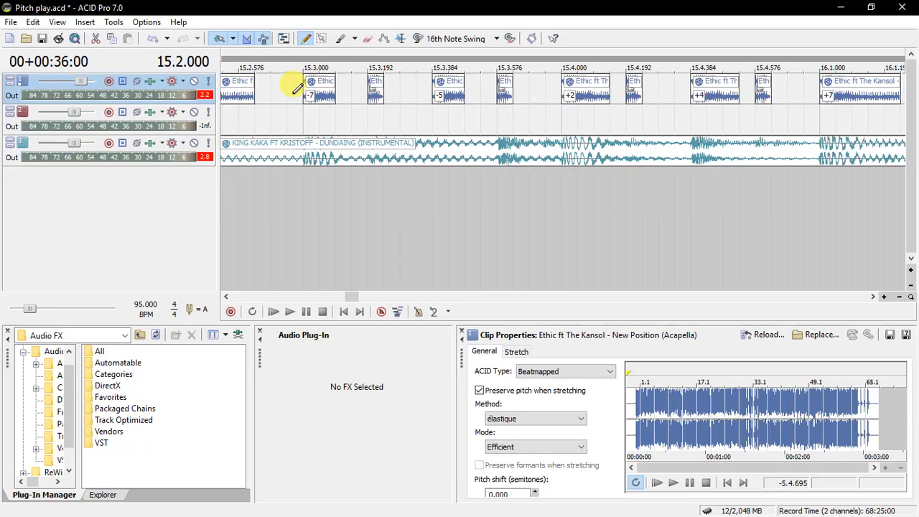
left_click(308, 90)
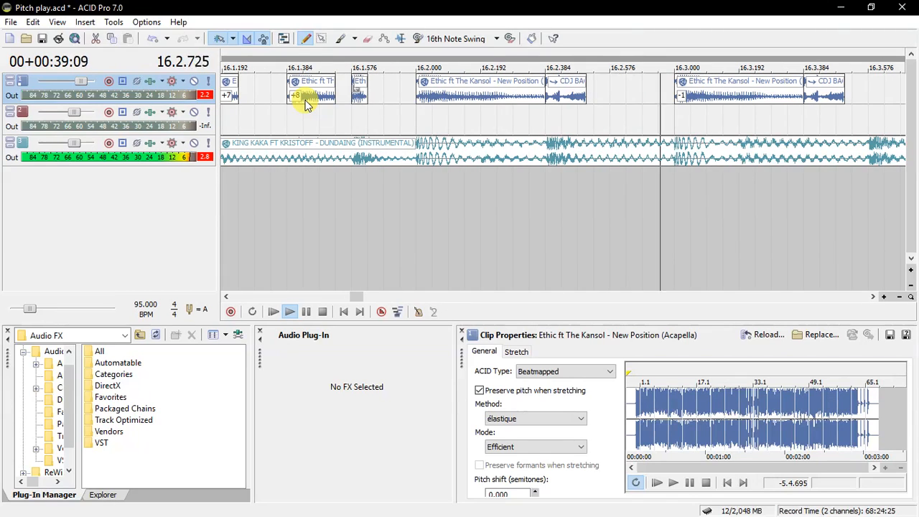
key("space")
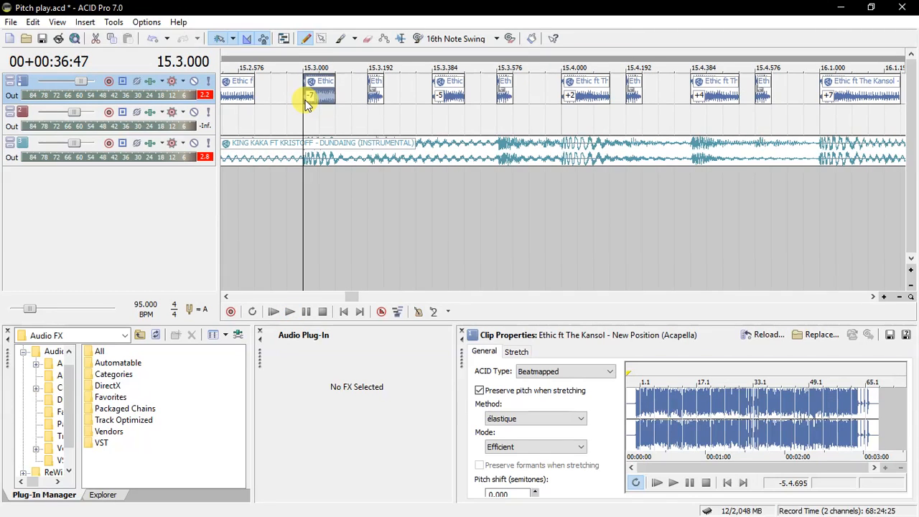
Audition the passage of acapella chops from 16.1.000 over the instrumental
scroll(815, 269, "down", 2)
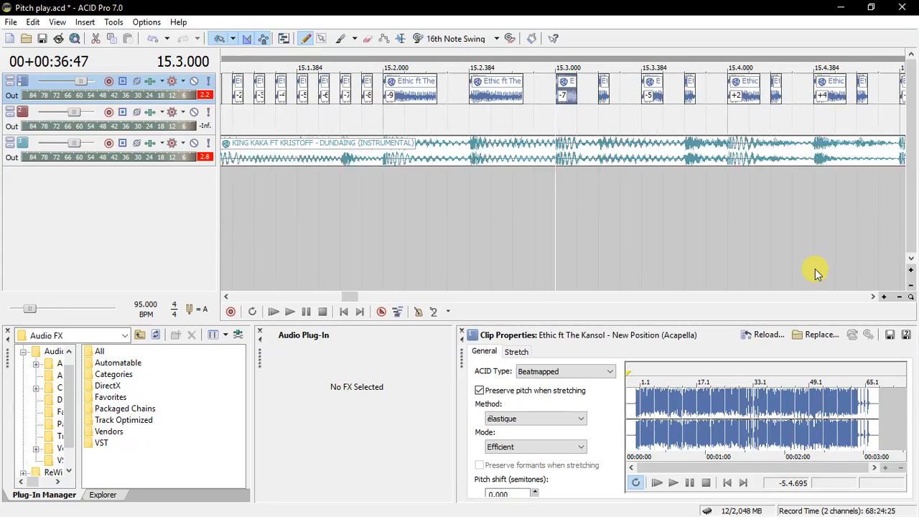
left_click(873, 297)
left_click(873, 296)
left_click(512, 111)
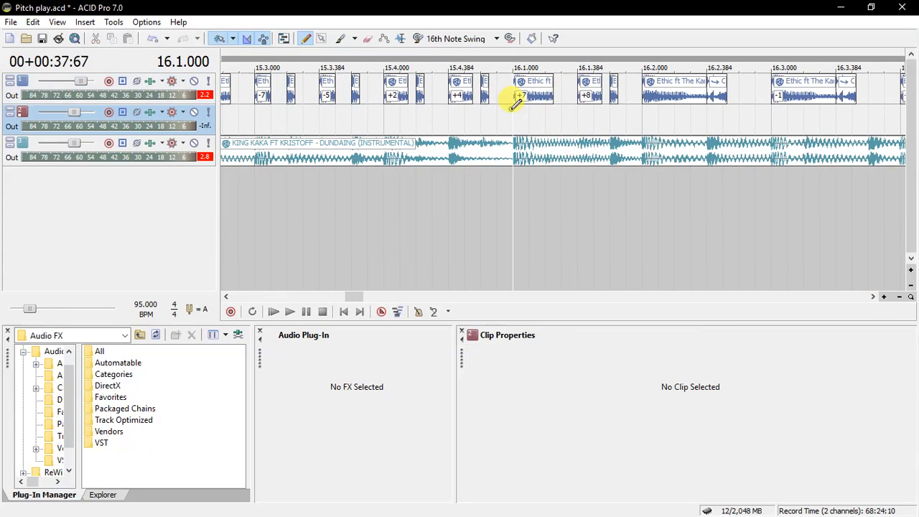
key("space")
key("space")
Examine the descending pitch shifts of the acapella chops from 16.3.000 to 17.2.000 and the backspin clips that follow them
left_click(874, 296)
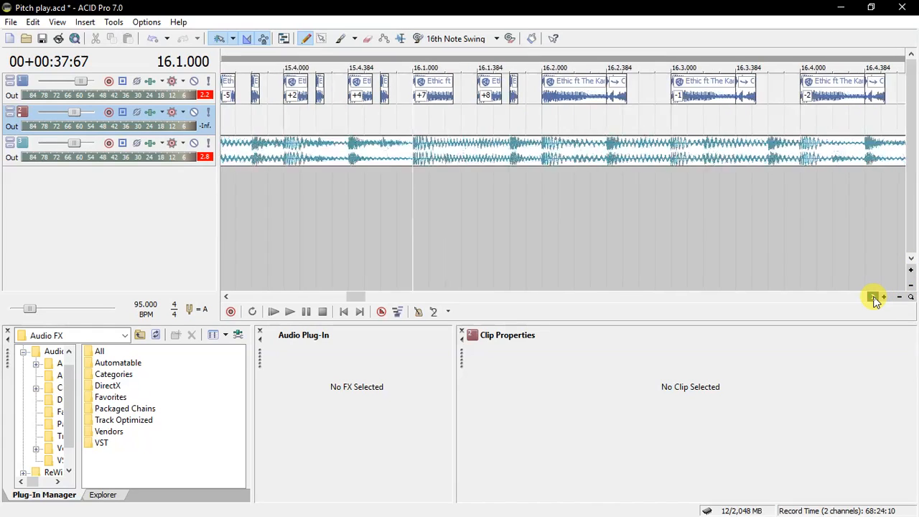
left_click(873, 296)
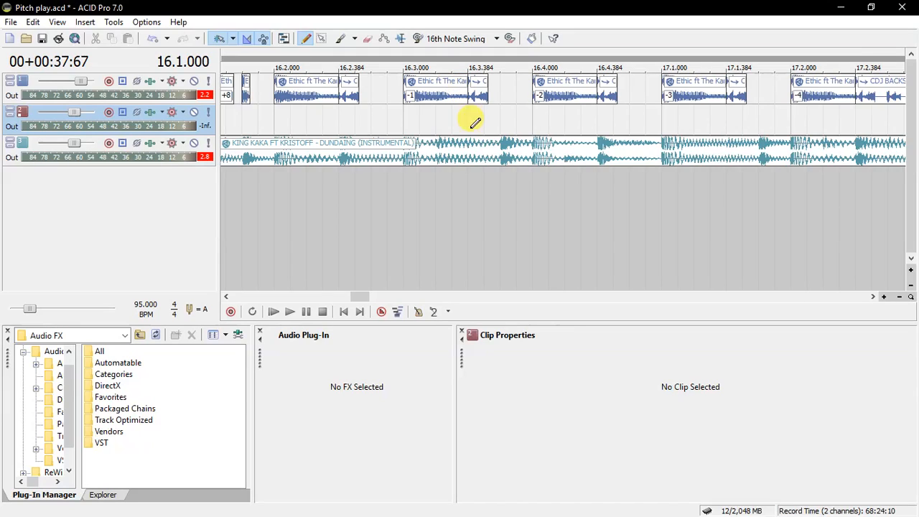
left_click(407, 81)
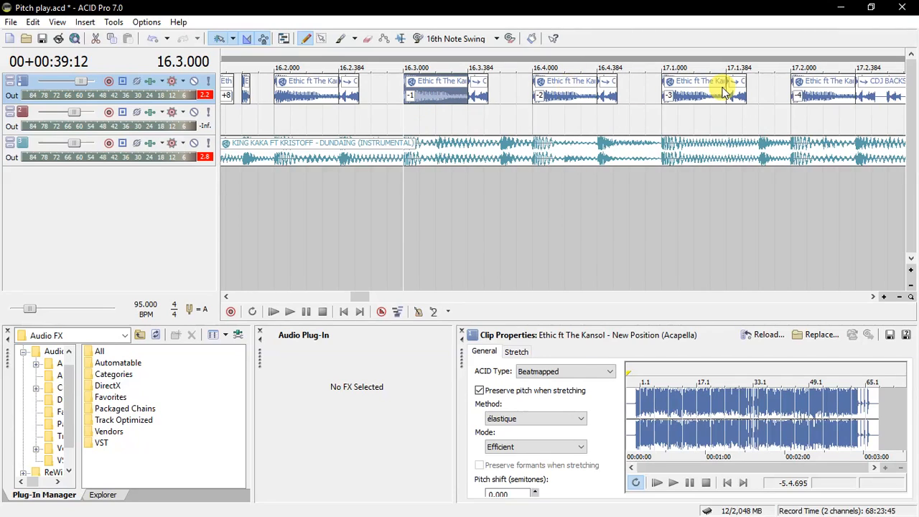
left_click(828, 98)
scroll(827, 98, "down", 2)
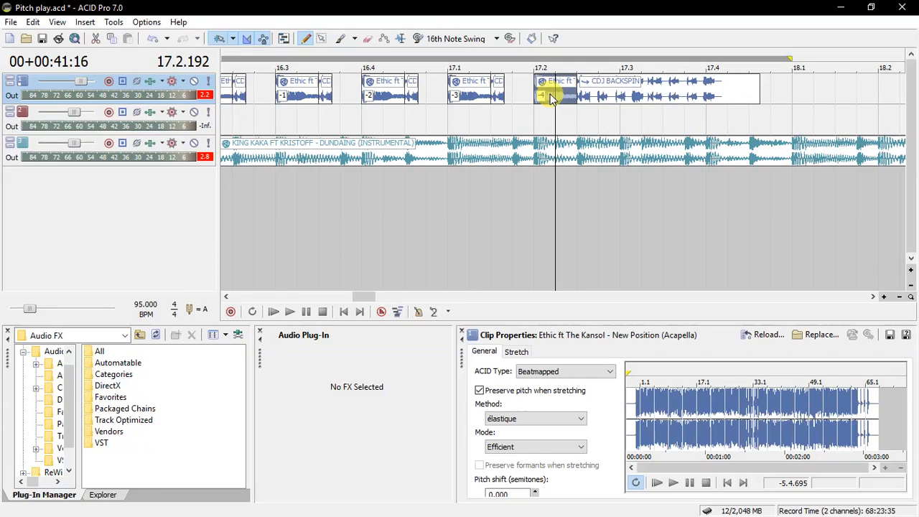
Audition the descending chops and backspins from 16.3.000 into bar 17
left_click(276, 118)
key("space")
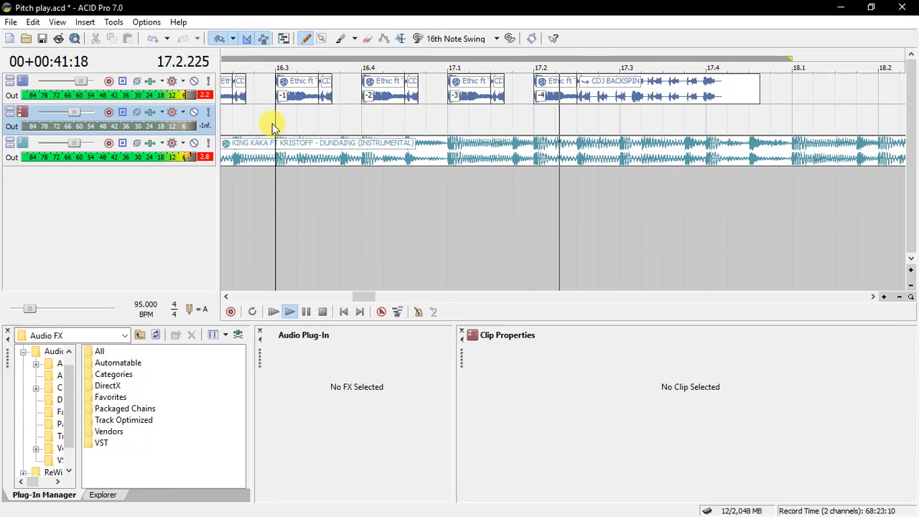
key("space")
Audition the whole pitch-play effect over the instrumental from 8.1.000 through the final CDJ backspin at the end of bar 17
scroll(273, 128, "down", 5)
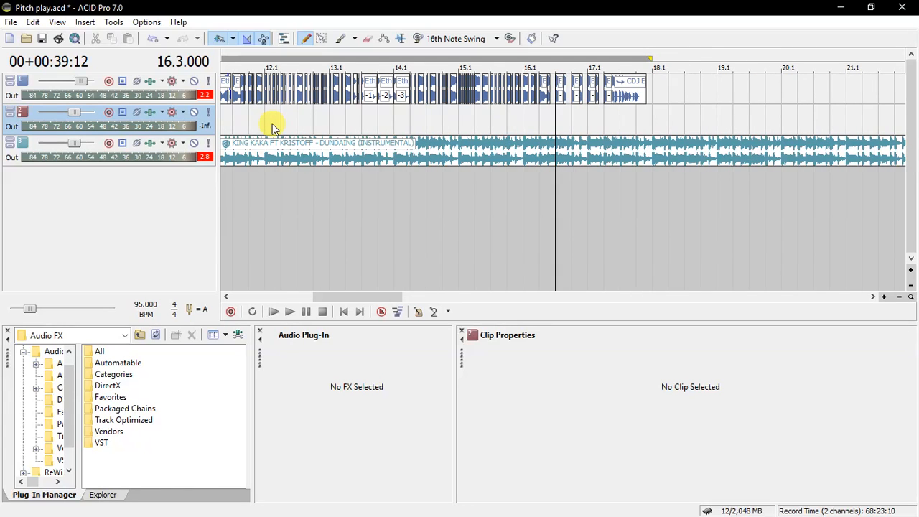
scroll(273, 128, "down", 2)
left_click(282, 115)
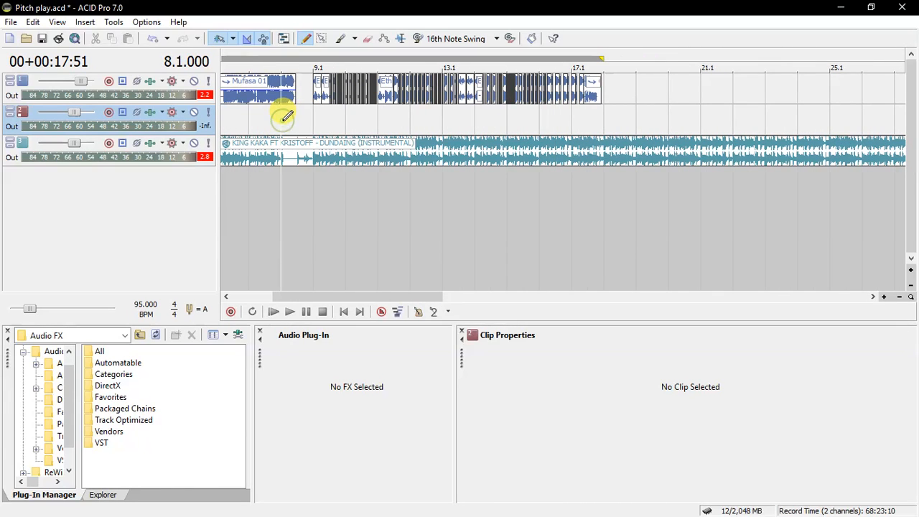
key("space")
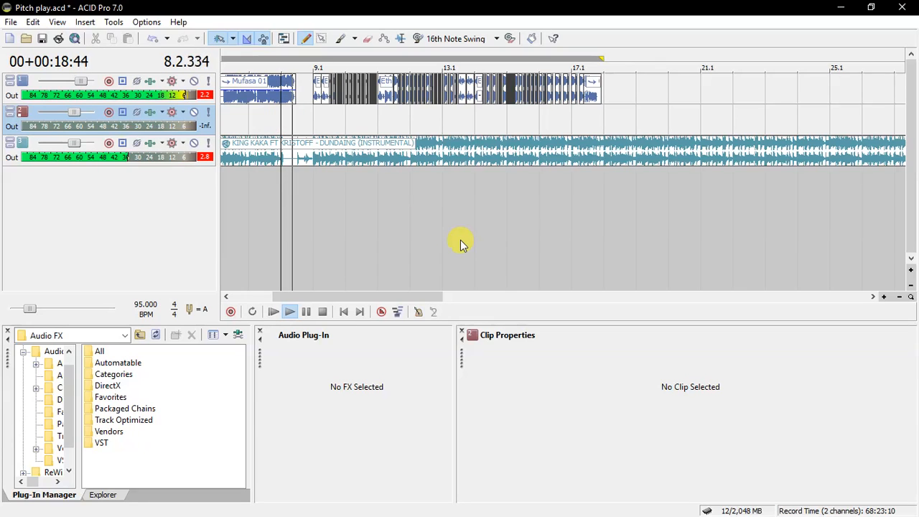
scroll(460, 240, "up", 4)
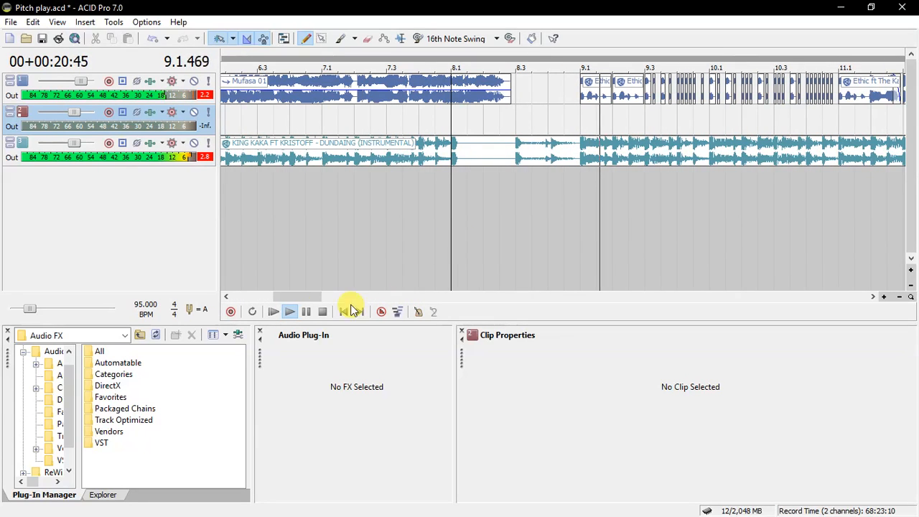
left_click_drag(310, 297, 336, 294)
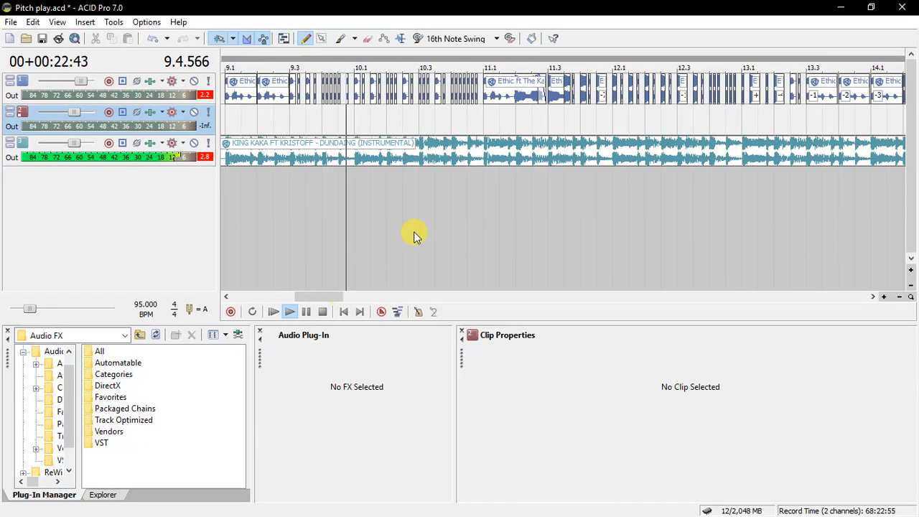
left_click(431, 158)
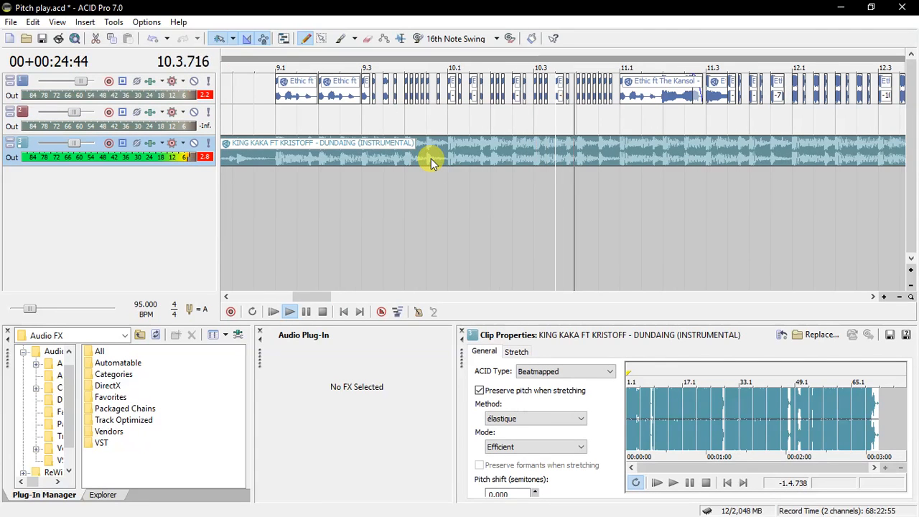
left_click_drag(310, 297, 335, 297)
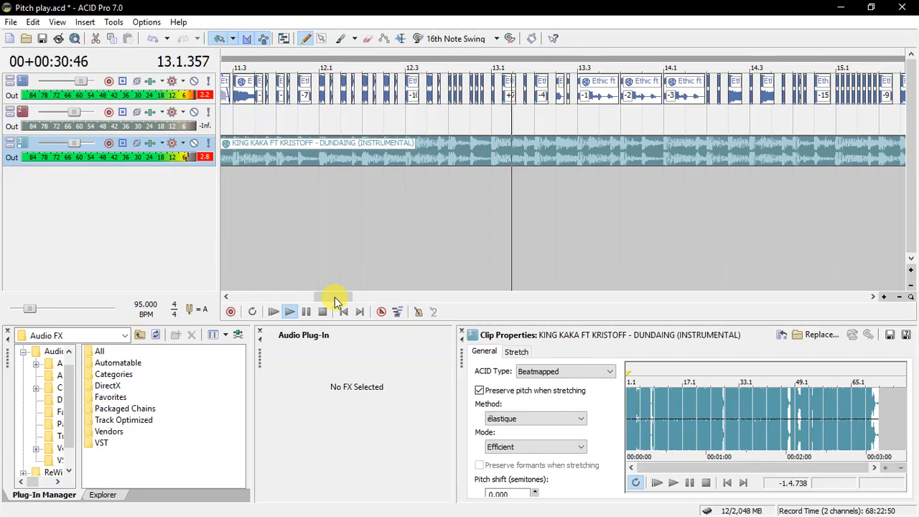
left_click_drag(335, 298, 362, 297)
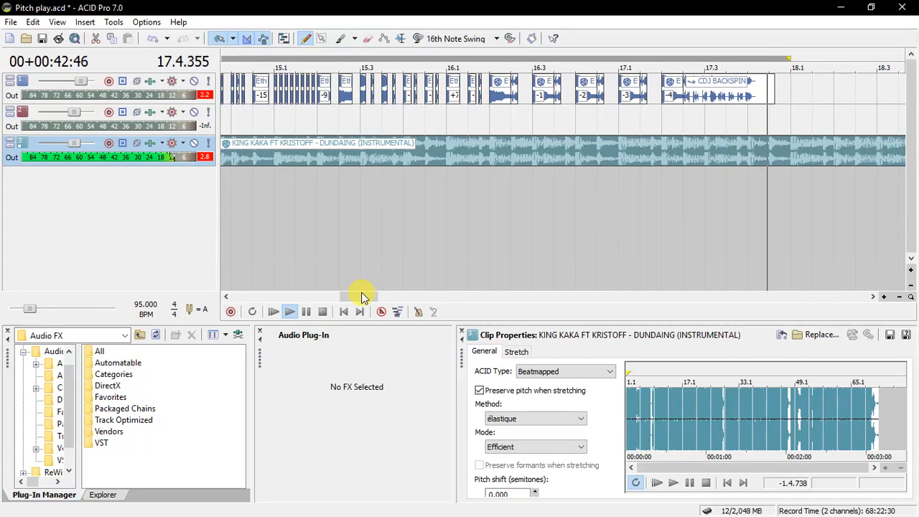
key("space")
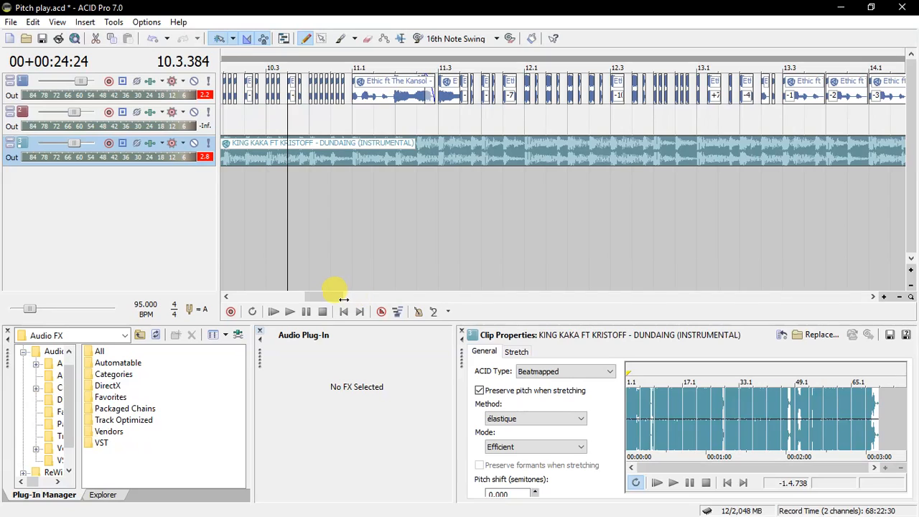
Return the playback cursor to 8.1.000 at the instrumental break before the pitch play
left_click_drag(342, 297, 366, 297)
left_click_drag(306, 296, 285, 300)
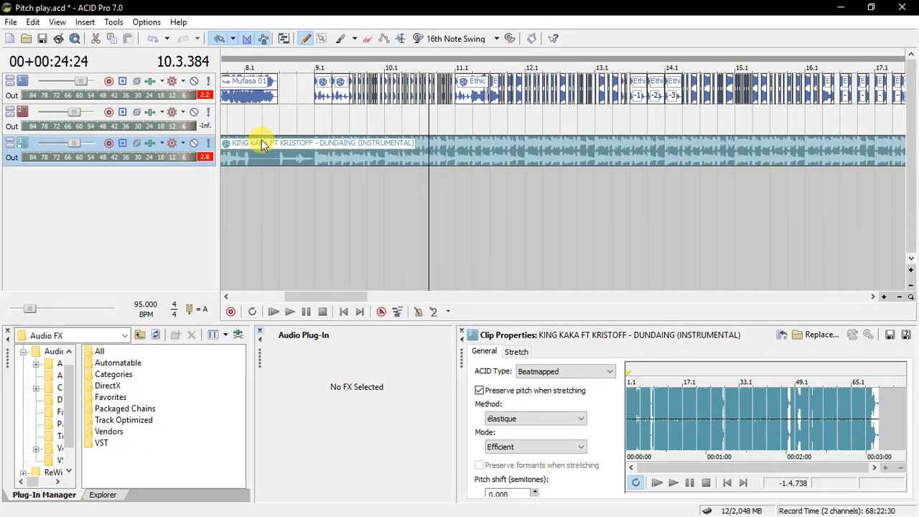
left_click(244, 157)
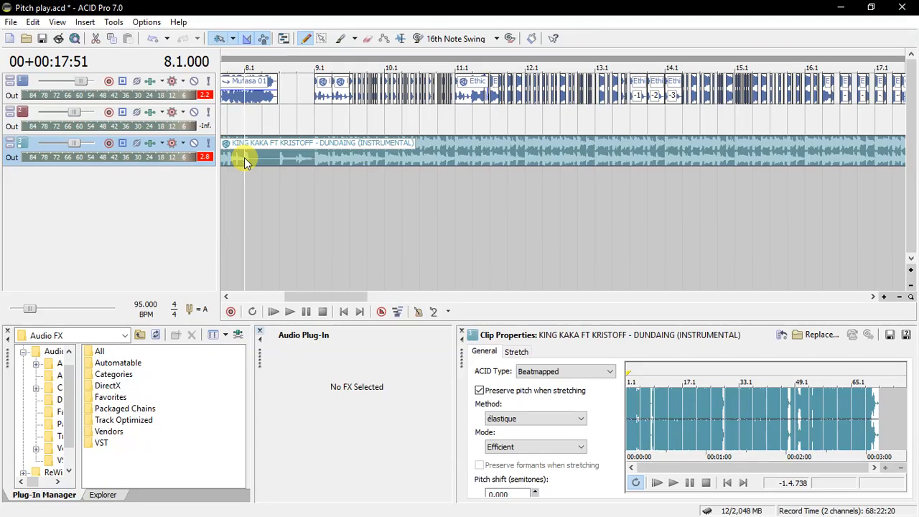
key("super")
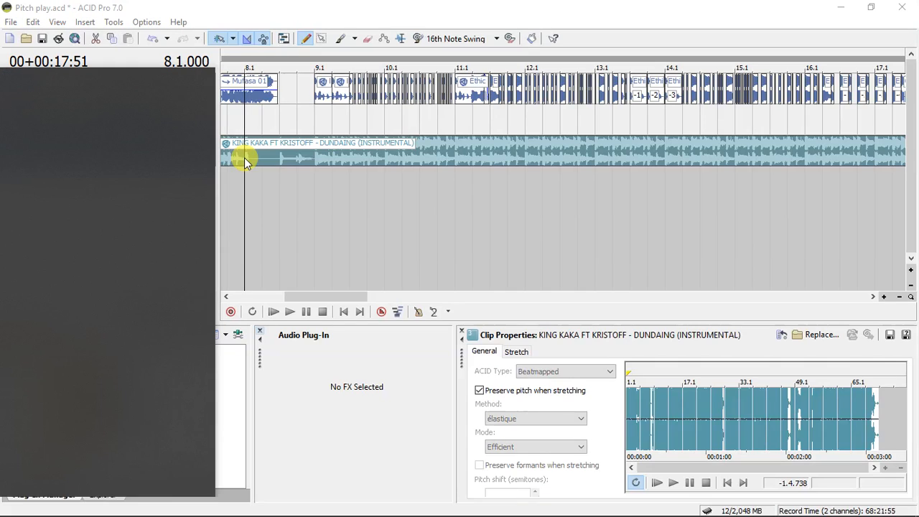
left_click(408, 507)
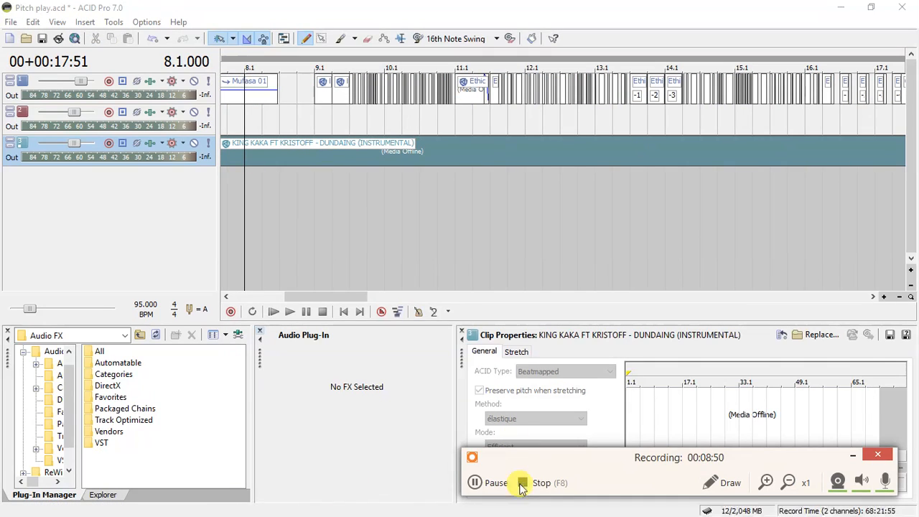